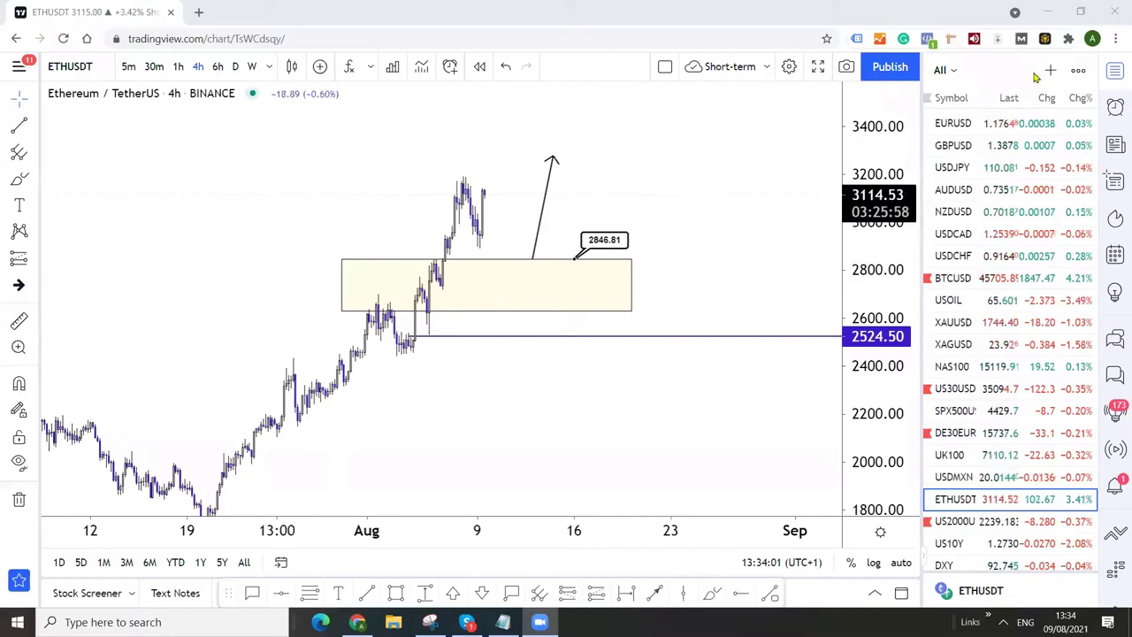
Load the saved Trading chart layout from the Short-term layout menu.
click(766, 66)
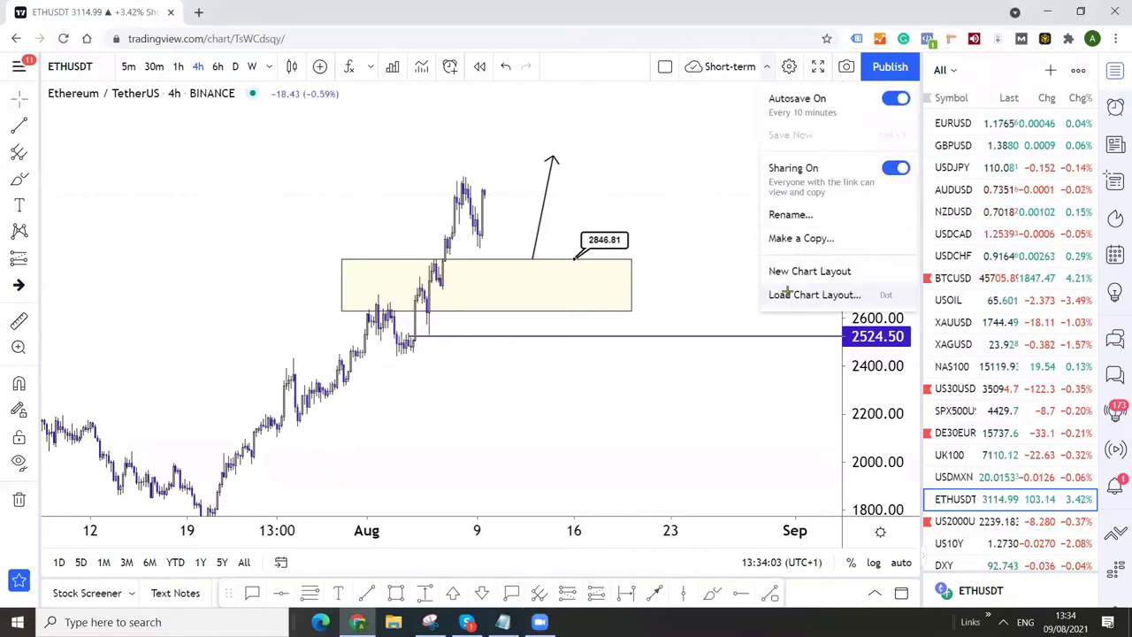
click(785, 295)
click(488, 276)
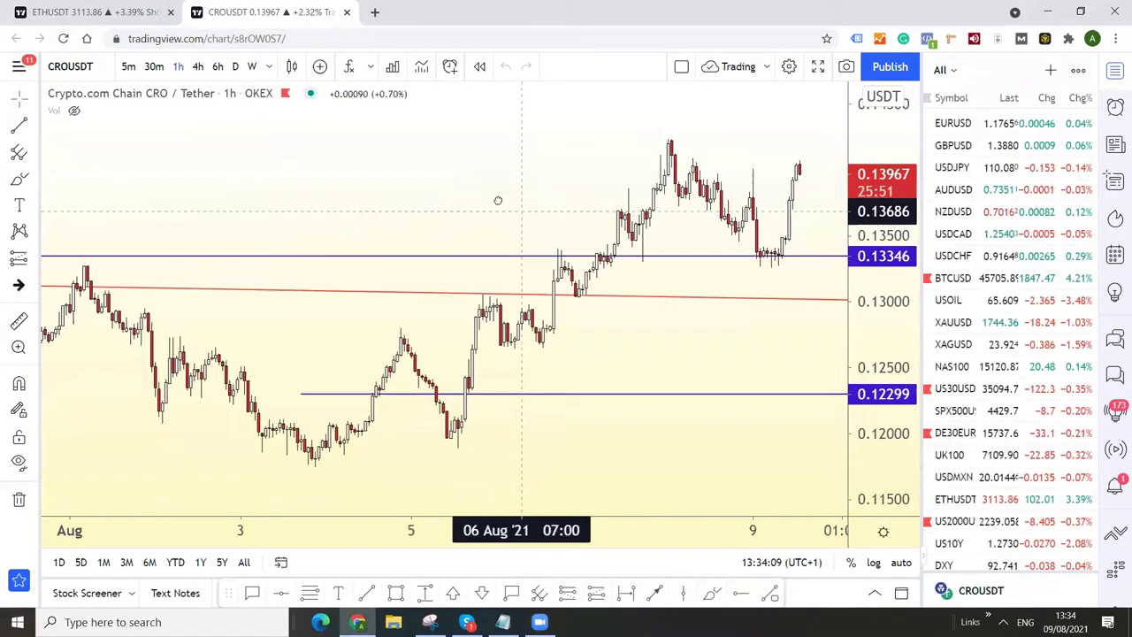
Put CROUSDT on daily candles and frame the 0.13346 and 0.18409 levels.
drag(495, 197, 448, 196)
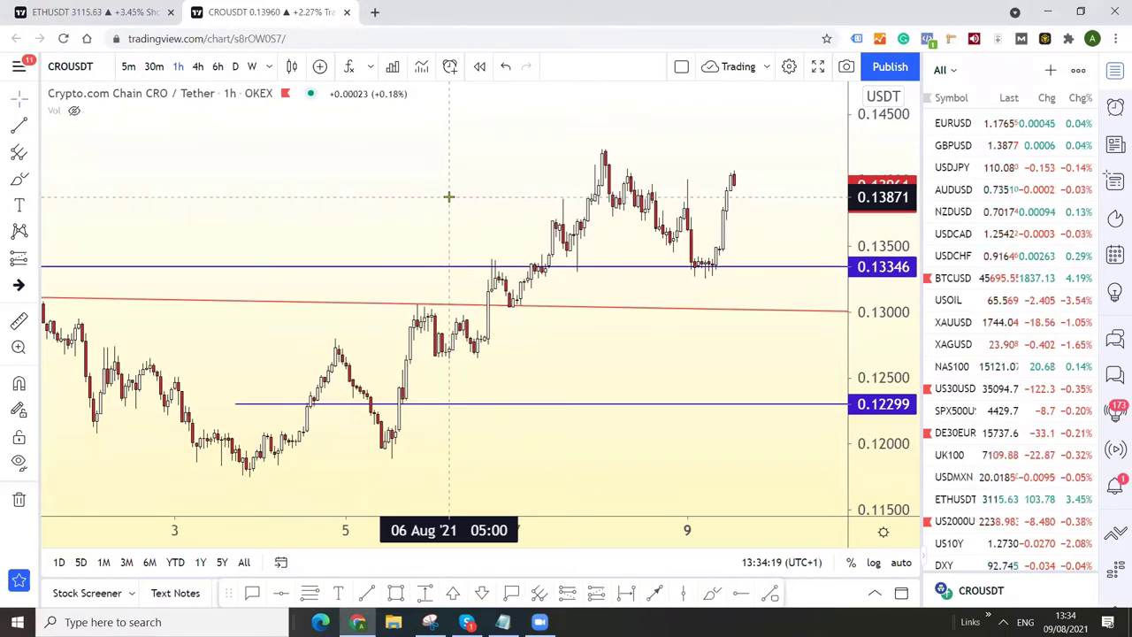
click(235, 66)
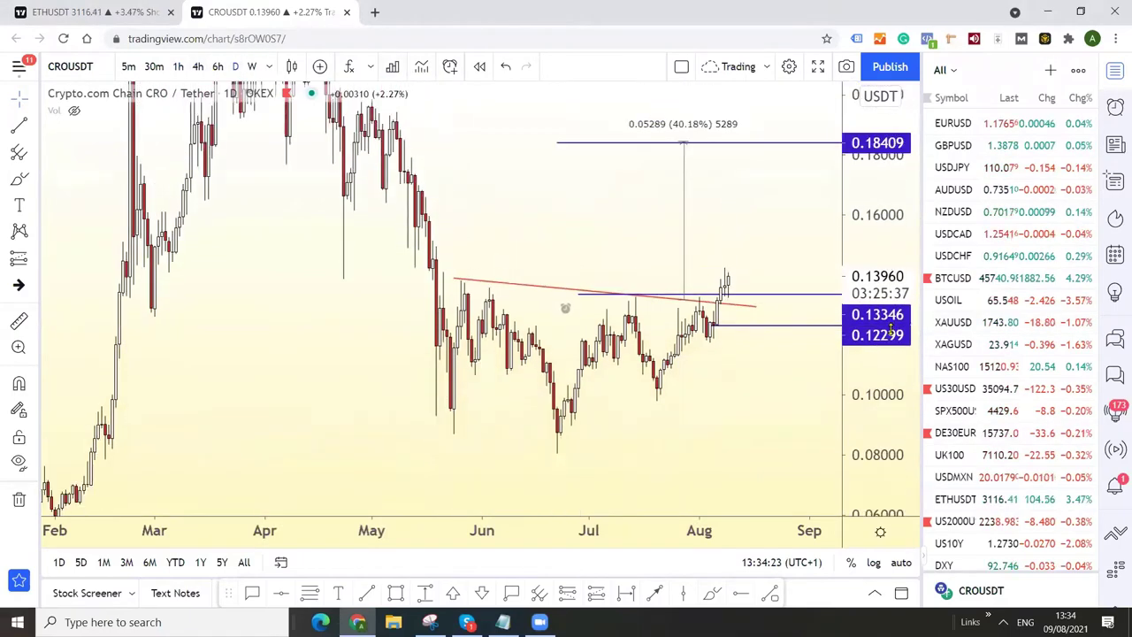
scroll(734, 372, right, 3)
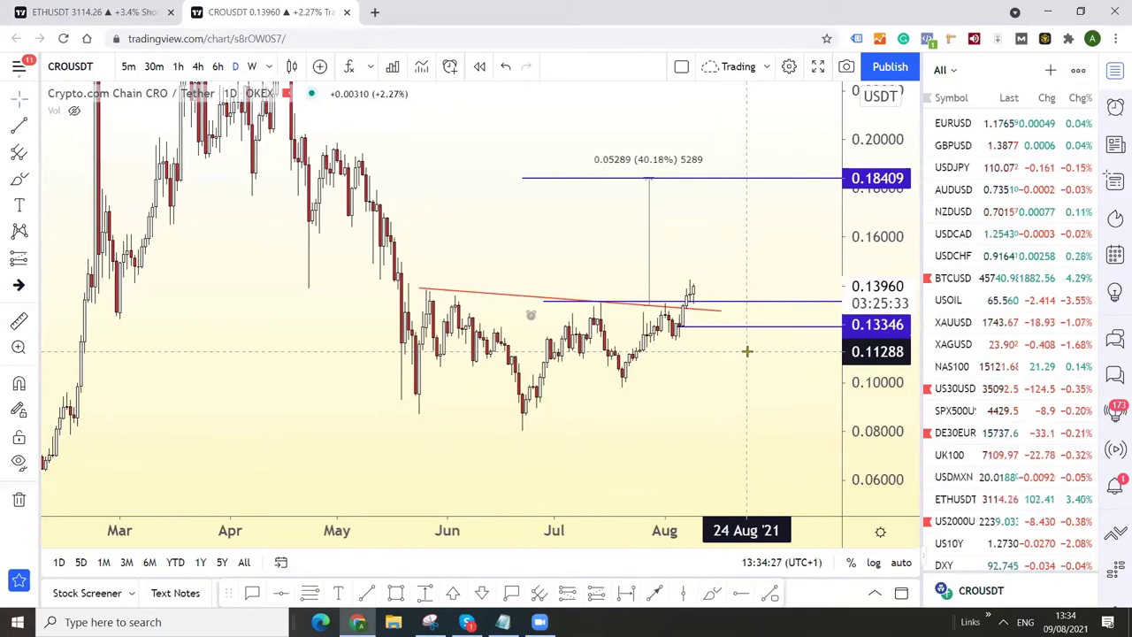
Load the AUDJPY chart through Symbol Search.
click(74, 58)
text(A)
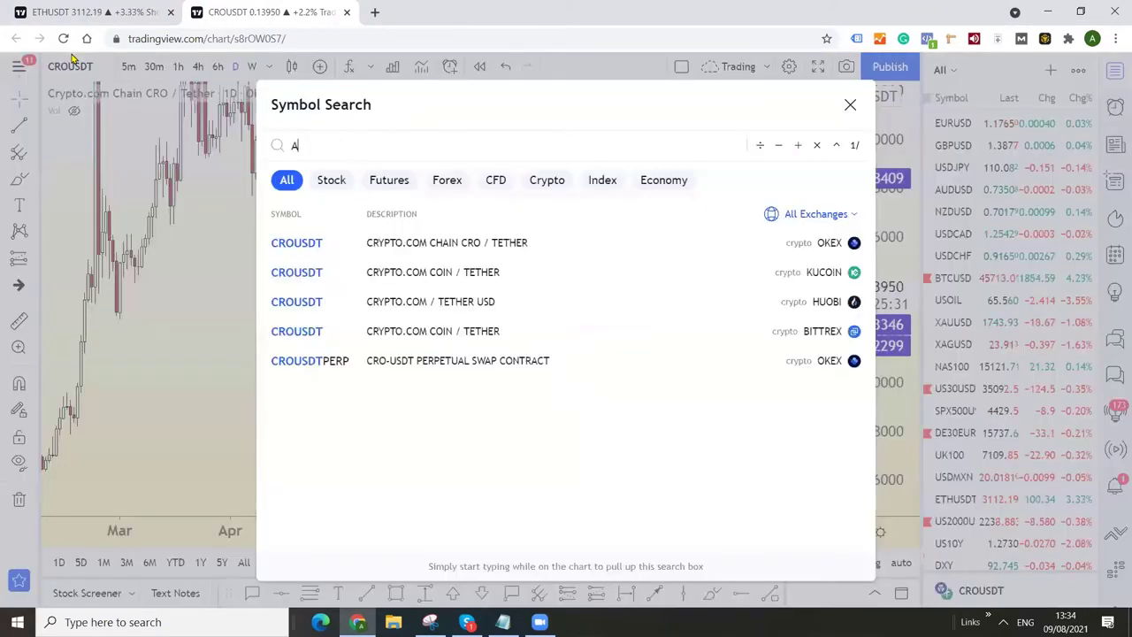
text(UDJP)
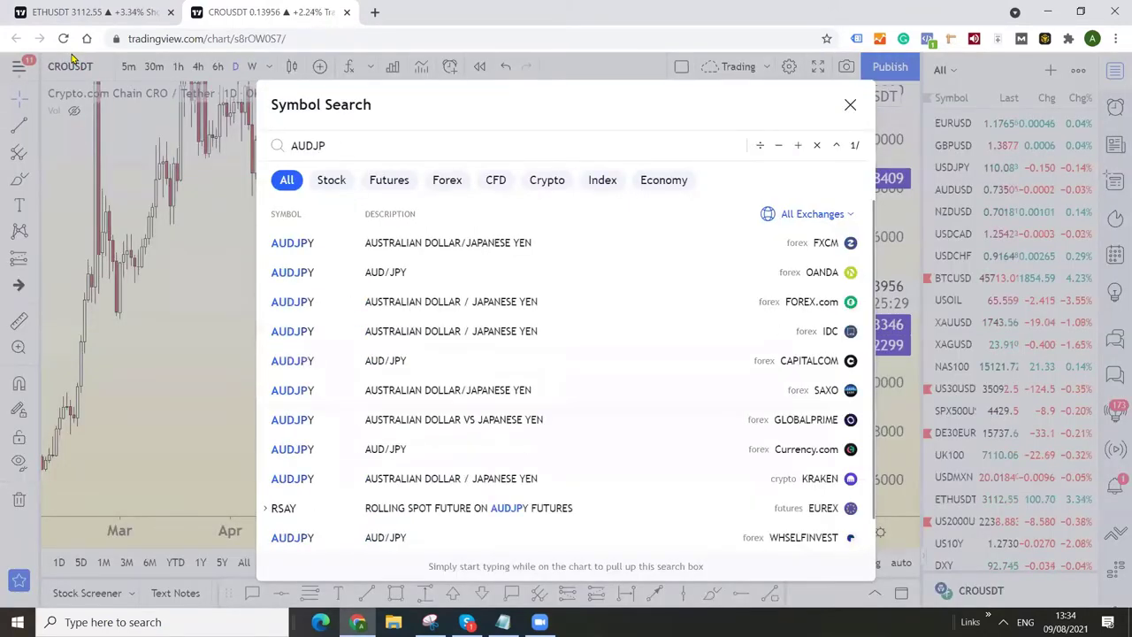
key(Return)
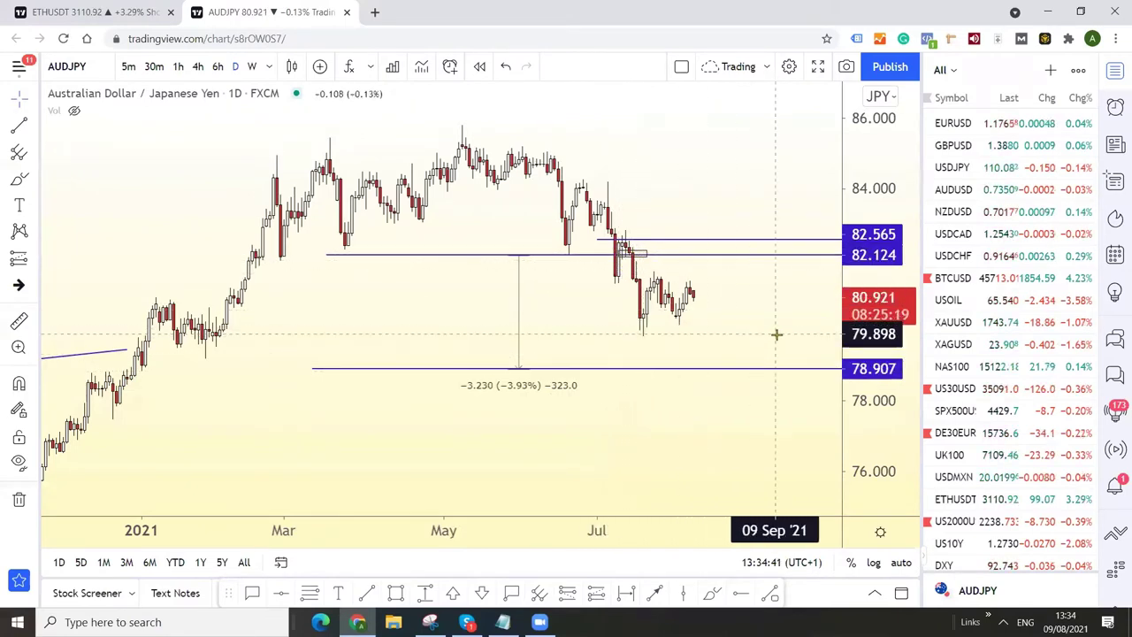
scroll(774, 334, up, 2)
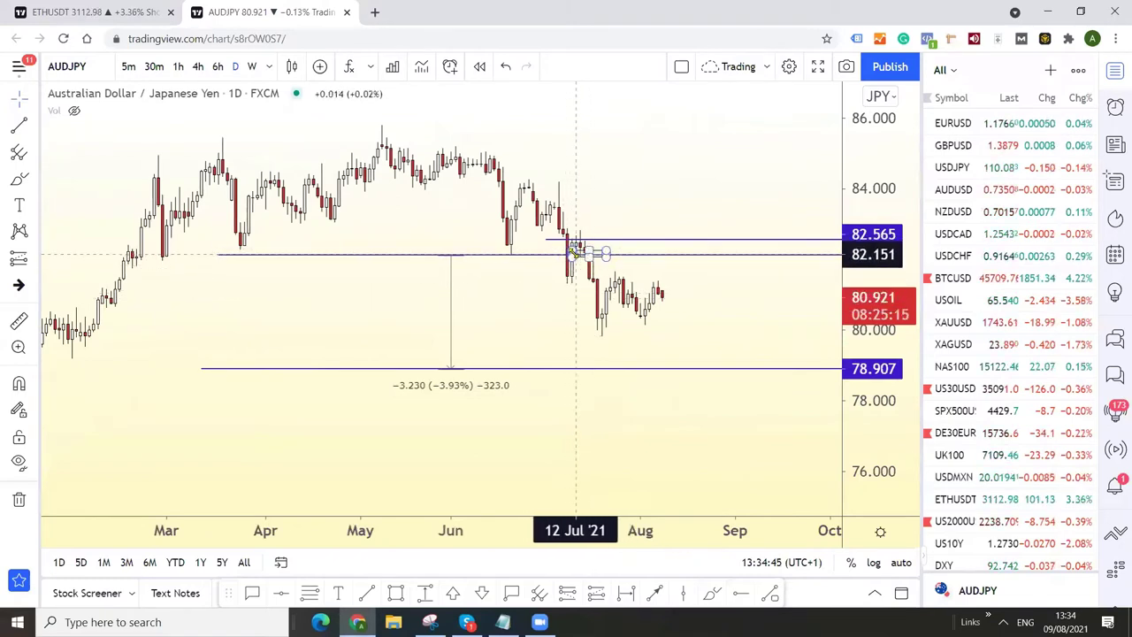
Select the line near 82.1, leave space past the last bar, and switch to the Red list.
click(584, 257)
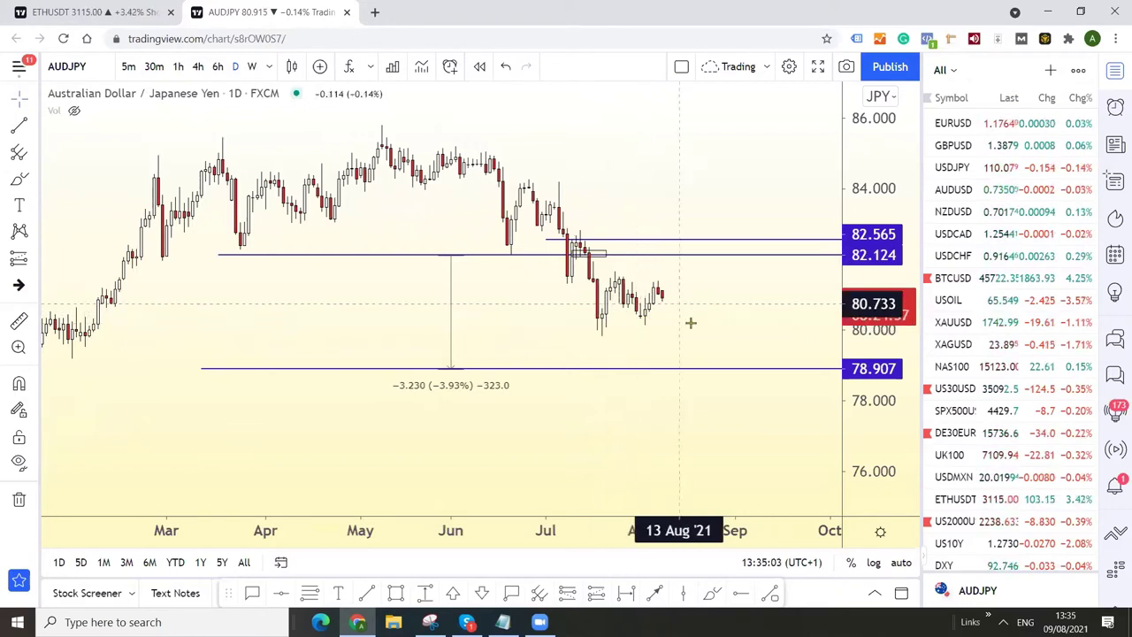
drag(716, 290, 752, 298)
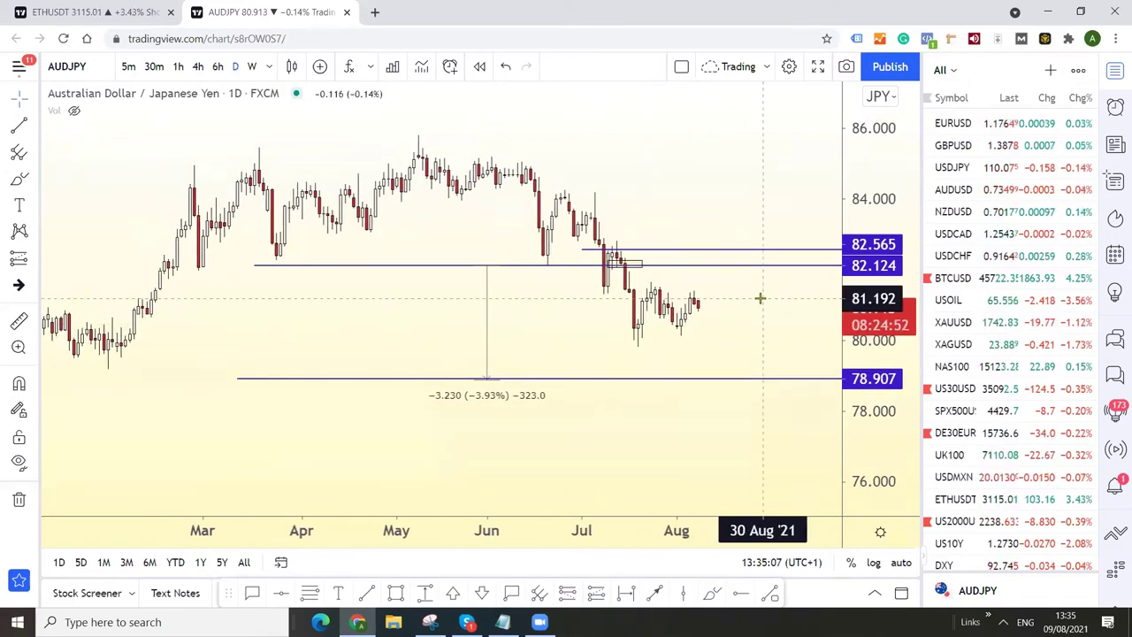
click(945, 70)
click(981, 281)
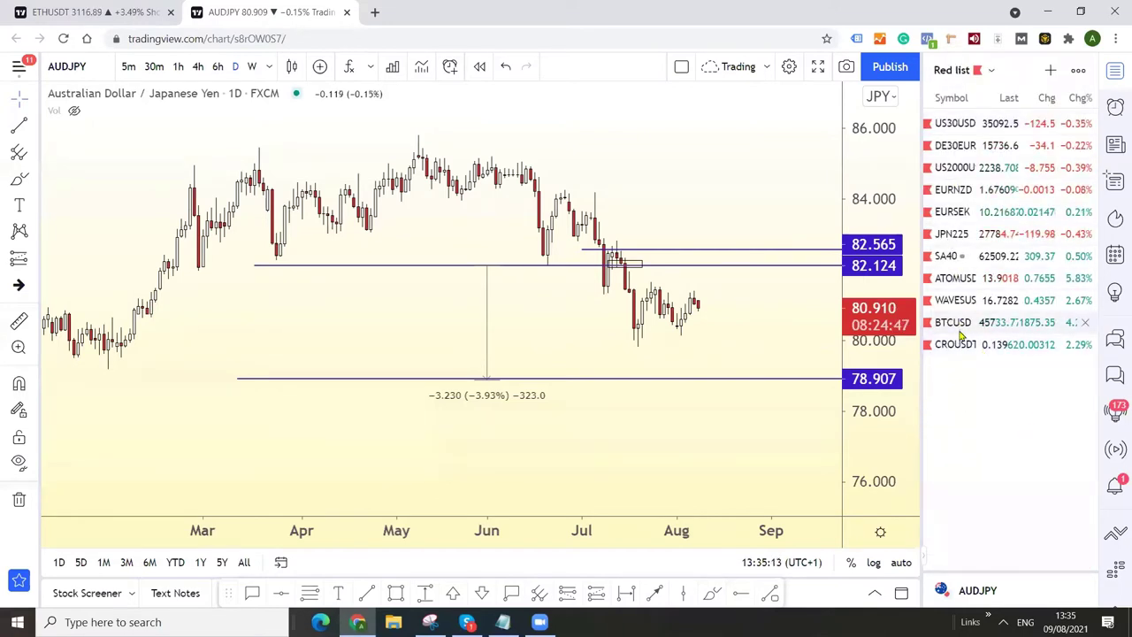
Open CROUSDT, then BTCUSD with levels 52559.63, 41330.20 and 28936.03.
click(957, 344)
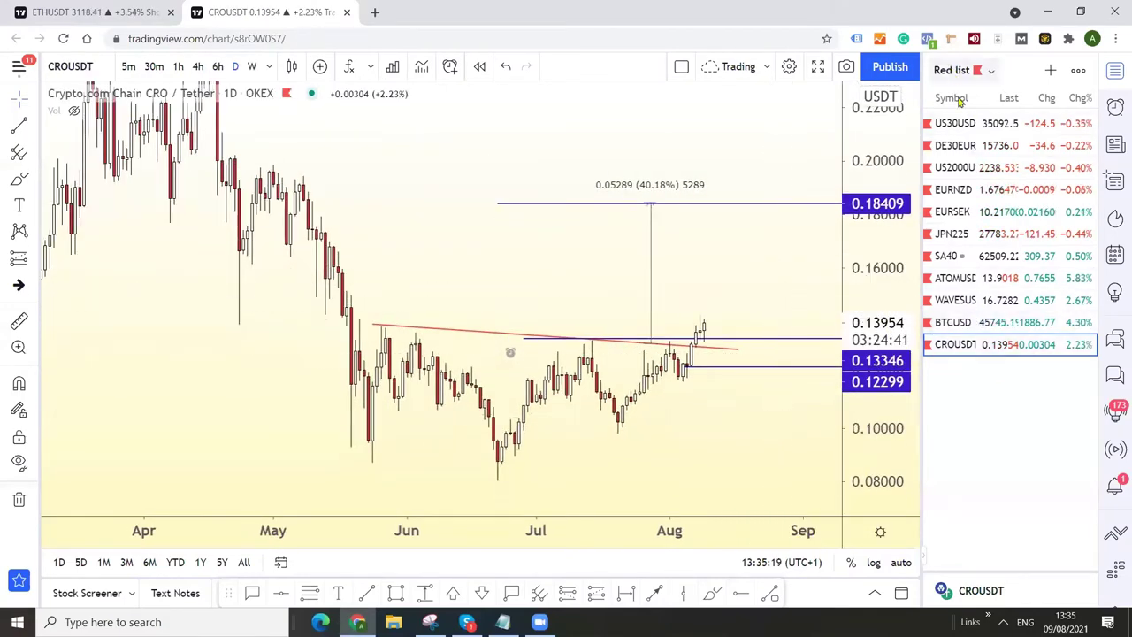
click(960, 324)
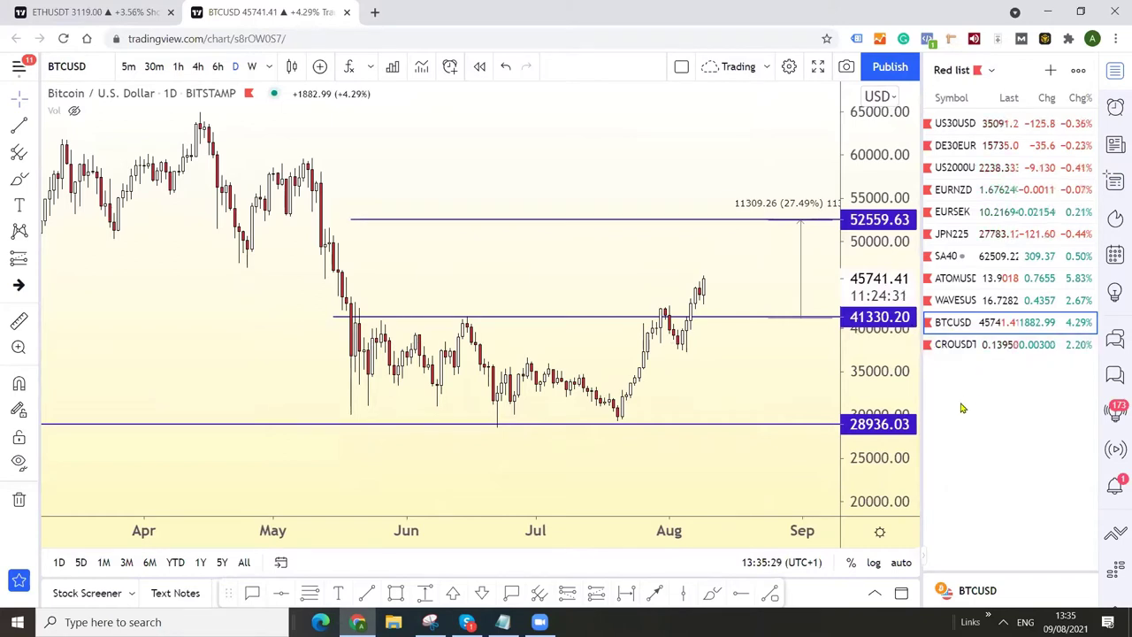
Open CROUSDT and reframe it to fit the trendline breakout and the 0.18409 target.
click(960, 344)
drag(879, 392, 880, 367)
drag(434, 304, 441, 250)
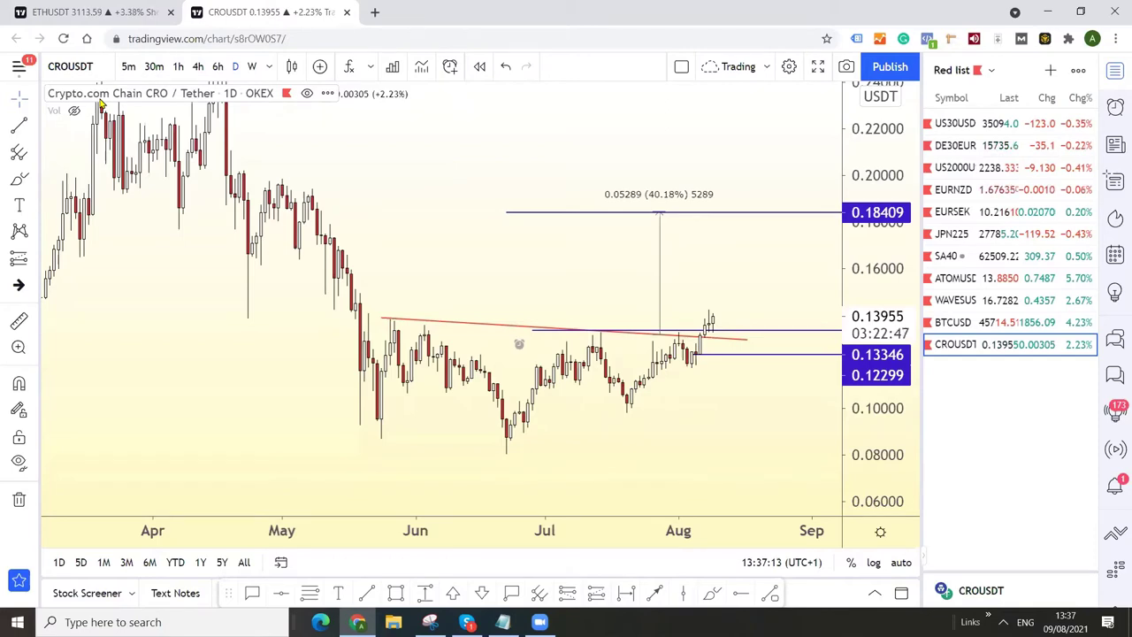
View the BTCUSD chart, then the CROUSDT chart from the Red list.
click(955, 321)
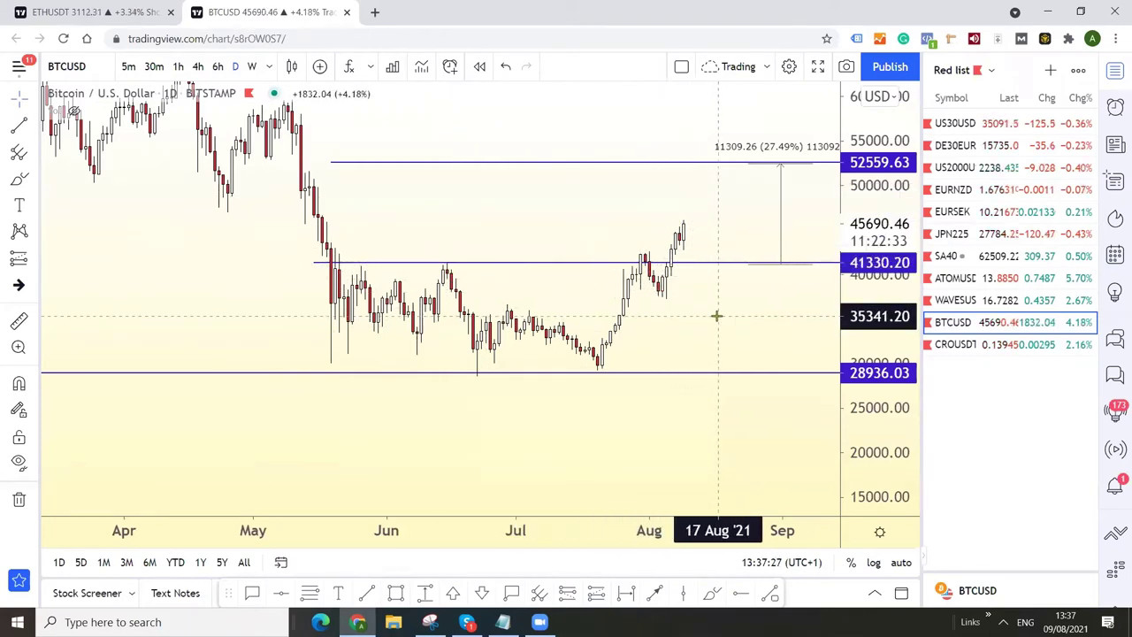
drag(725, 319, 717, 324)
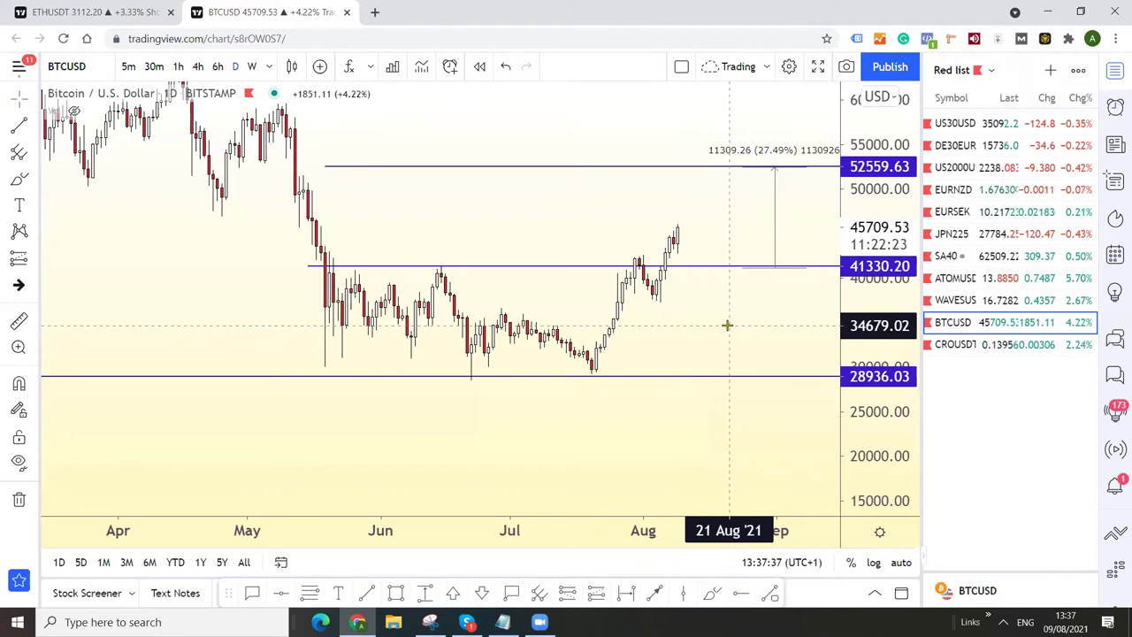
click(985, 350)
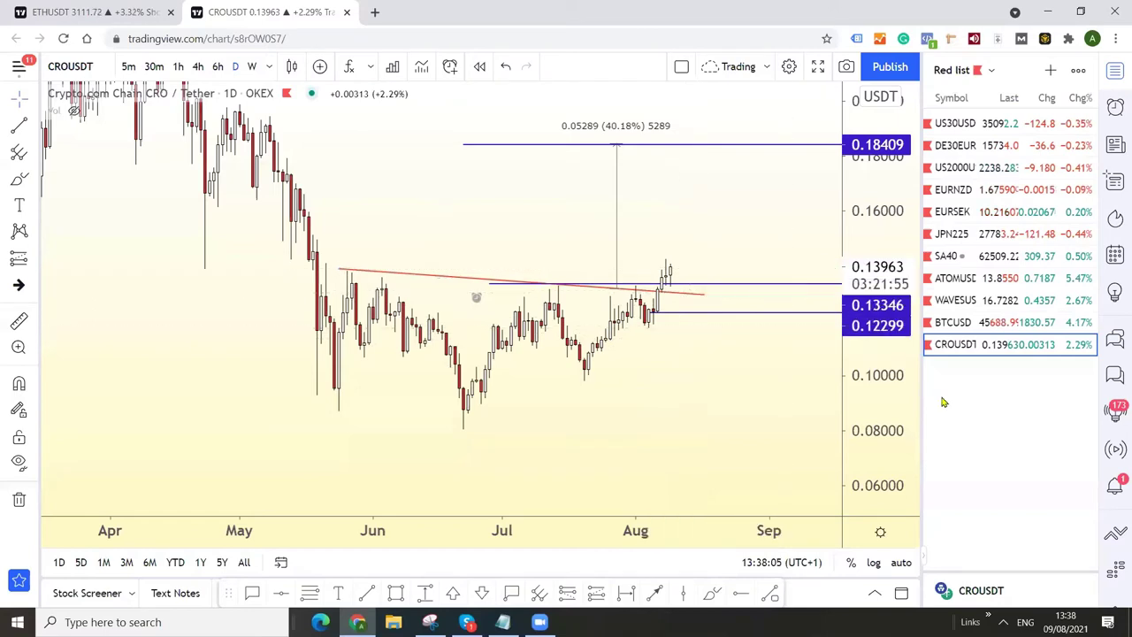
Pan through WAVESUSD, then open ATOMUSD with its 39.02% move to 20.4626.
click(973, 306)
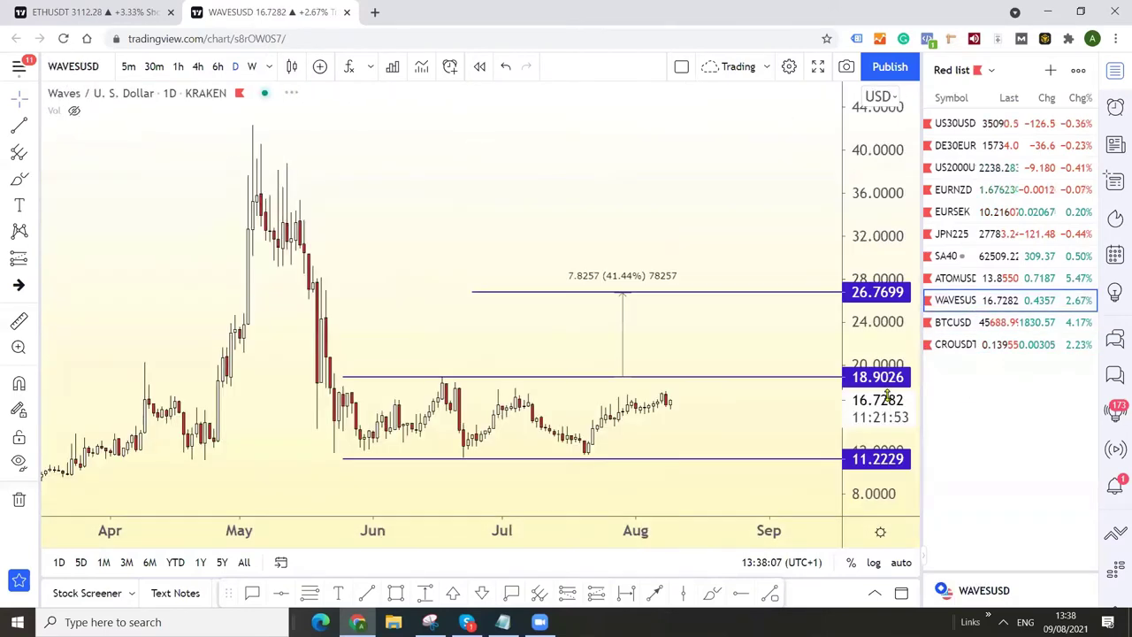
scroll(756, 269, down, 2)
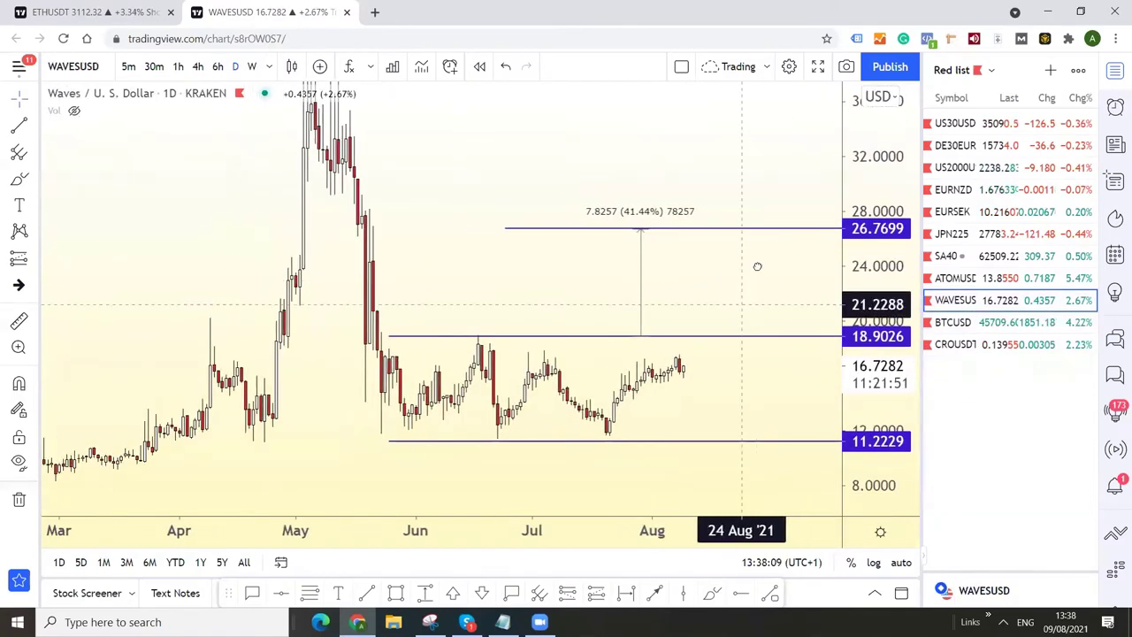
drag(755, 263, 775, 304)
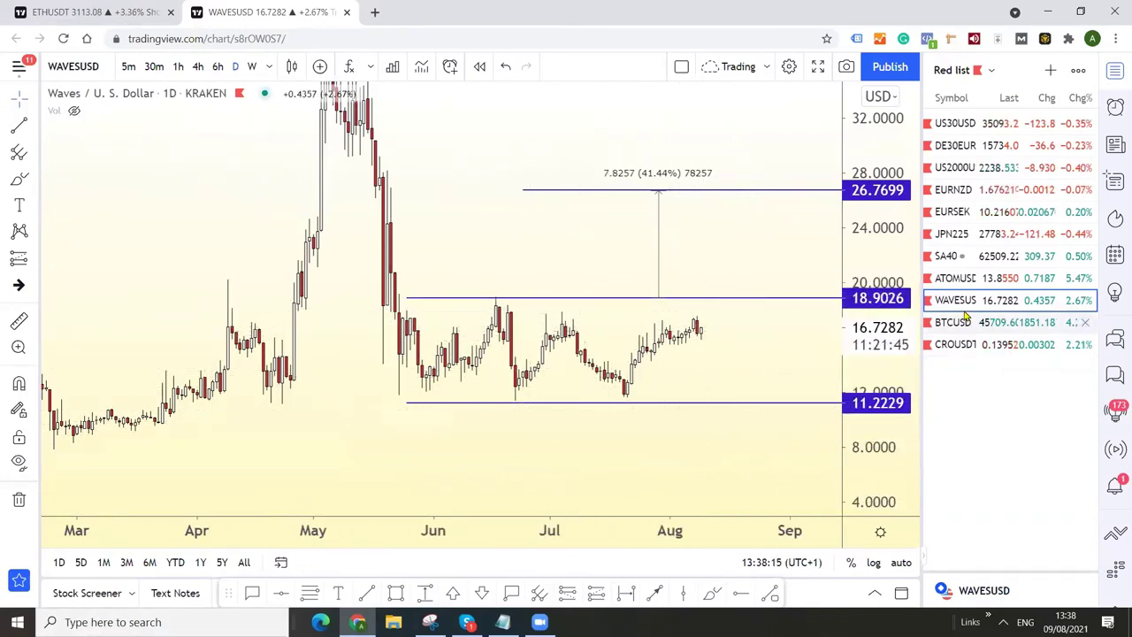
click(966, 281)
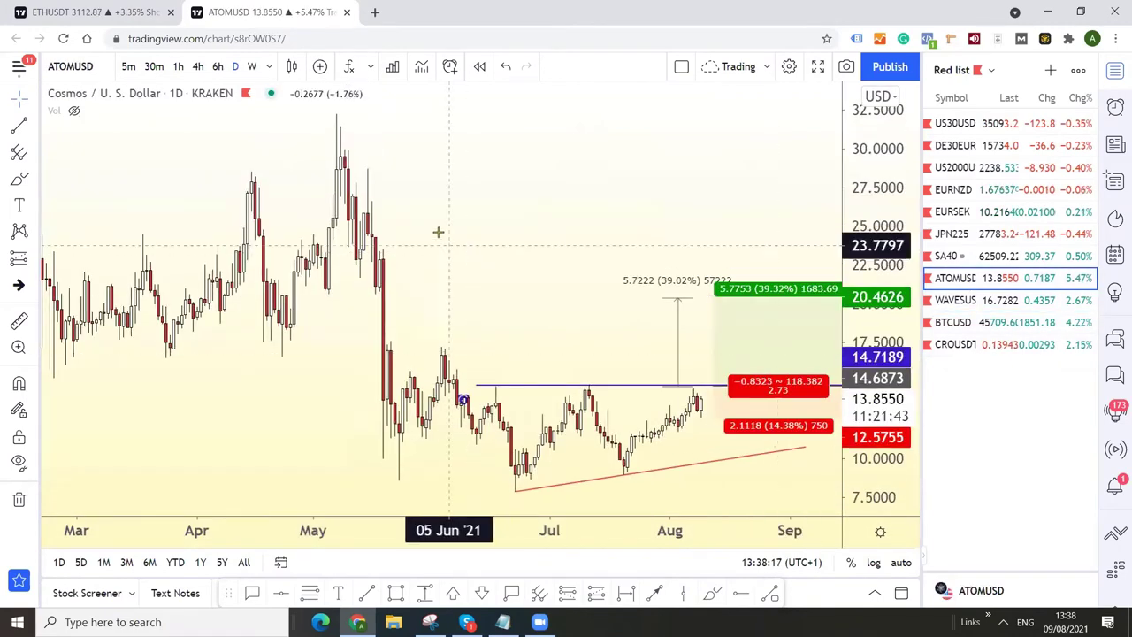
Set the ATOMUSD measurement on the breakout line, projecting 5.9023 (39.80%).
drag(437, 232, 391, 157)
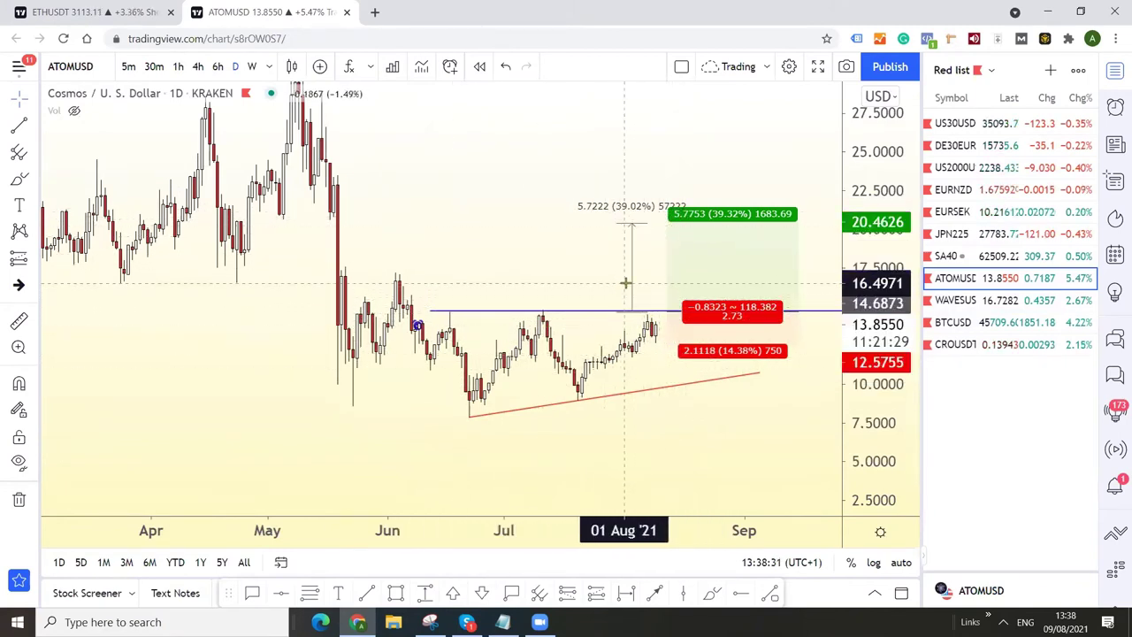
mouse_move(631, 291)
mouse_down()
mouse_move(606, 349)
mouse_move(566, 378)
mouse_move(473, 386)
mouse_up()
mouse_move(489, 325)
mouse_down()
mouse_move(482, 263)
mouse_move(483, 312)
mouse_up()
mouse_move(473, 351)
mouse_down()
mouse_move(527, 275)
mouse_move(594, 240)
mouse_move(576, 355)
mouse_move(601, 351)
mouse_move(581, 349)
mouse_move(652, 264)
mouse_move(593, 254)
mouse_move(664, 227)
mouse_move(667, 206)
mouse_up()
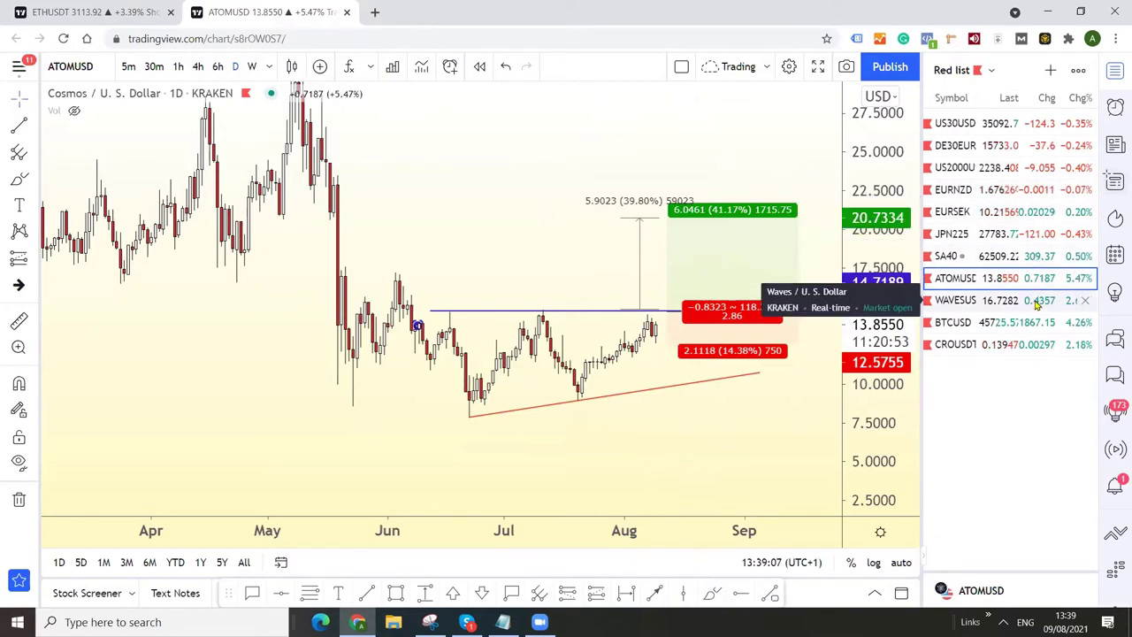
Open US30USD and stretch and pan the chart to show the 36879.5 target.
click(986, 125)
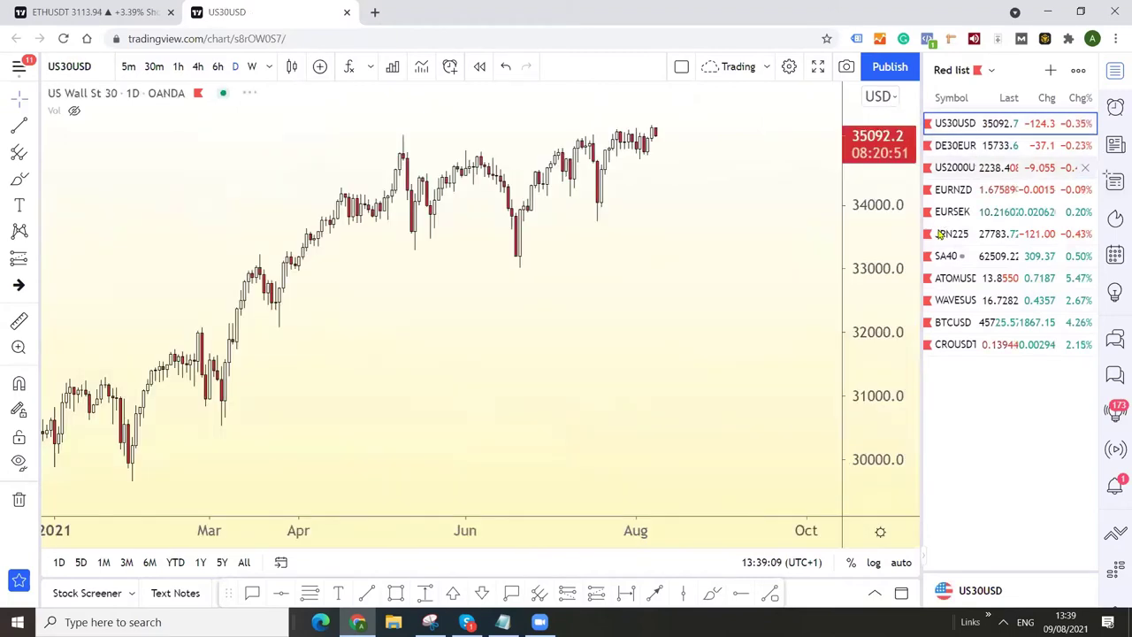
drag(887, 277, 884, 234)
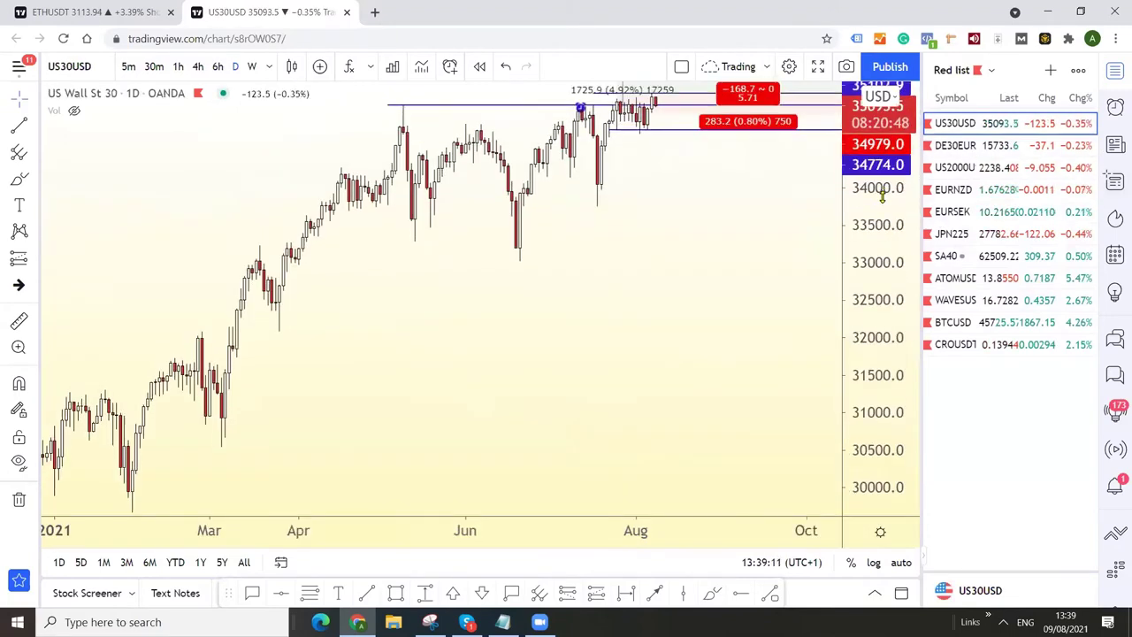
drag(733, 268, 766, 403)
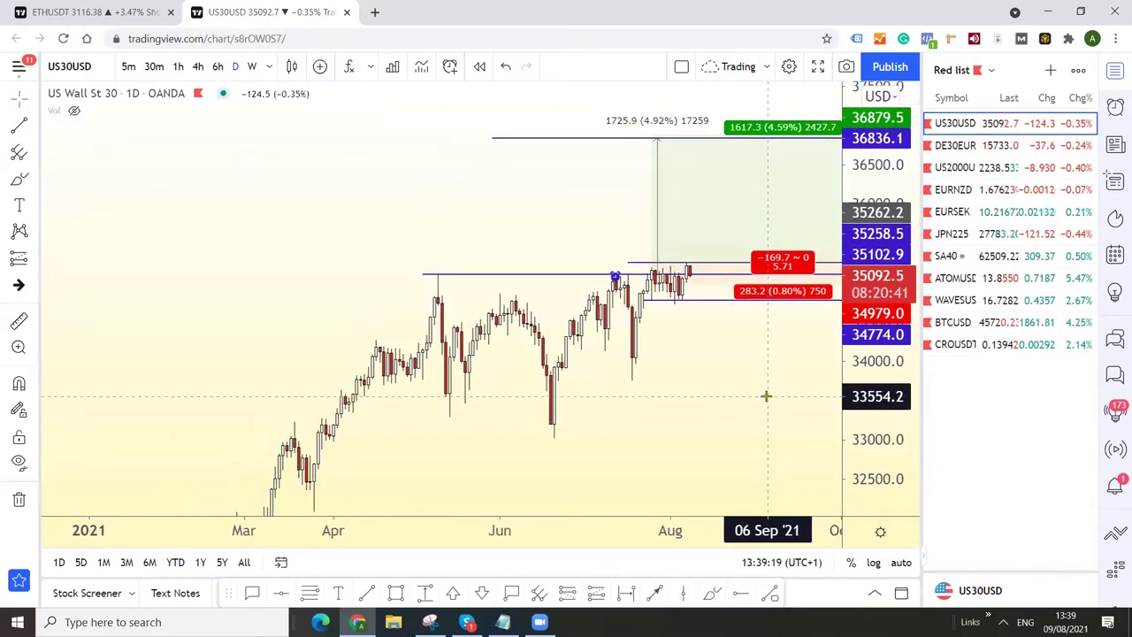
Load the US 10-year government bond yield (US10Y) chart.
click(84, 70)
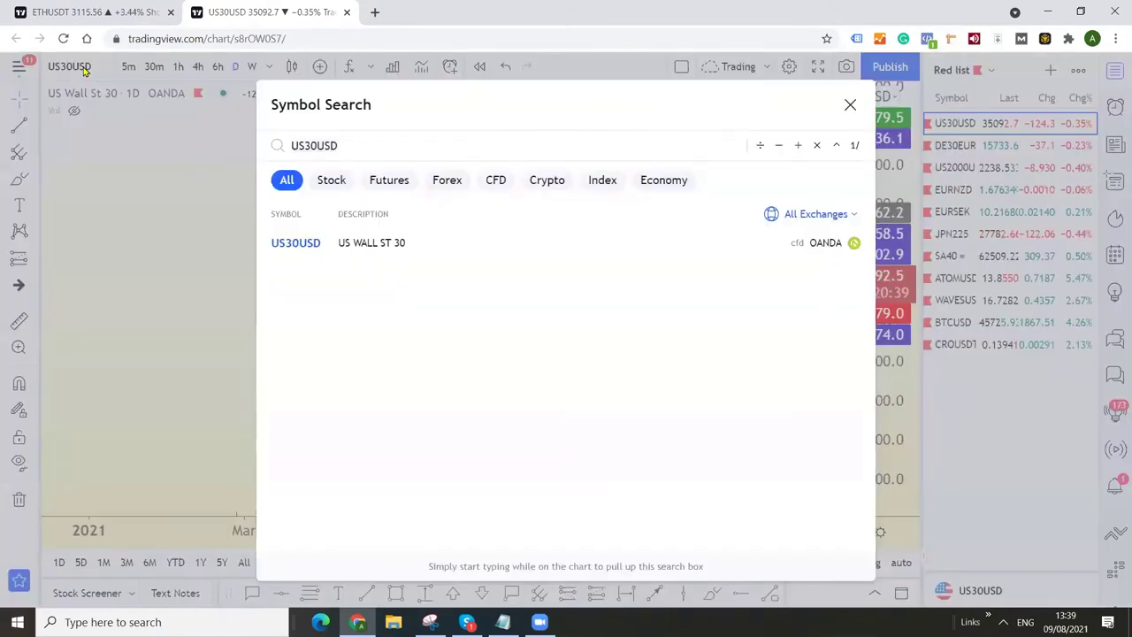
text(US10)
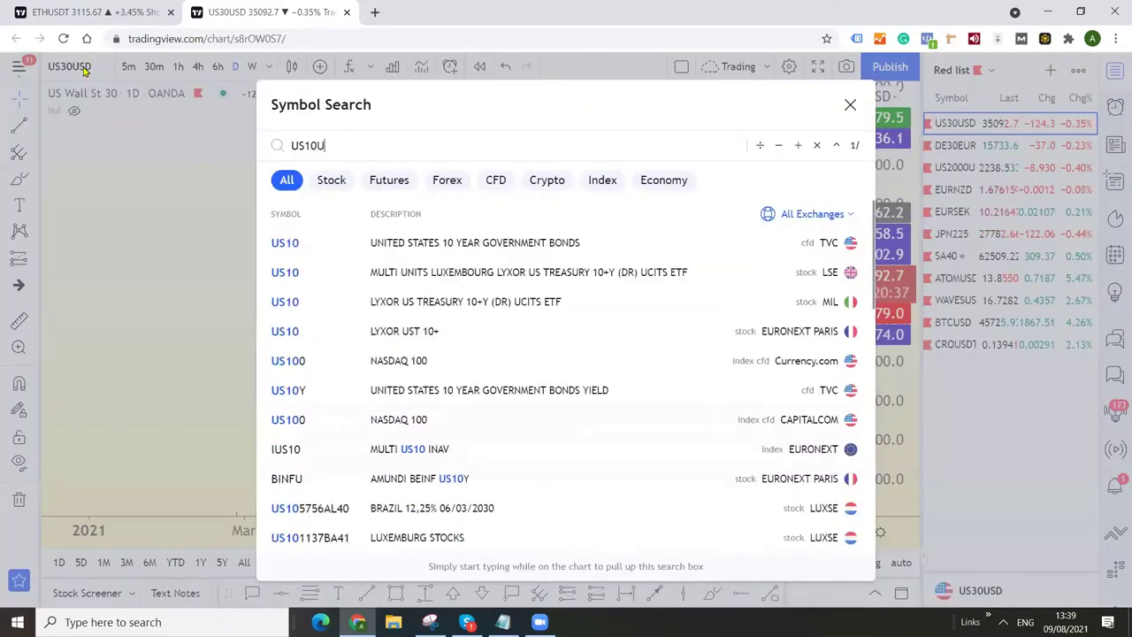
key(BackSpace)
text(YR)
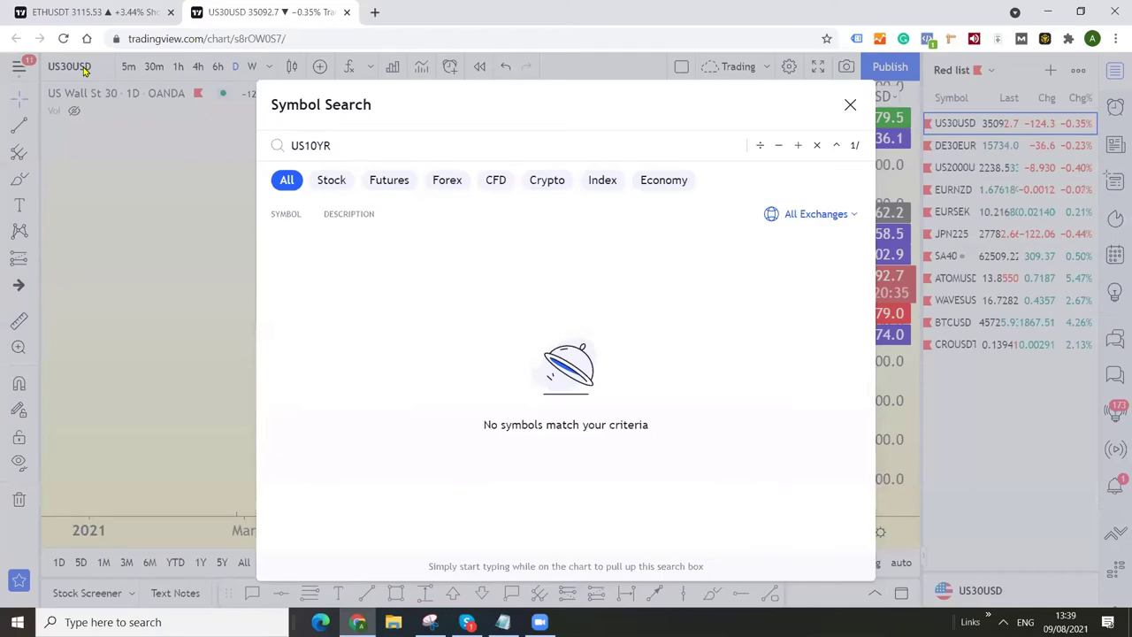
key(BackSpace)
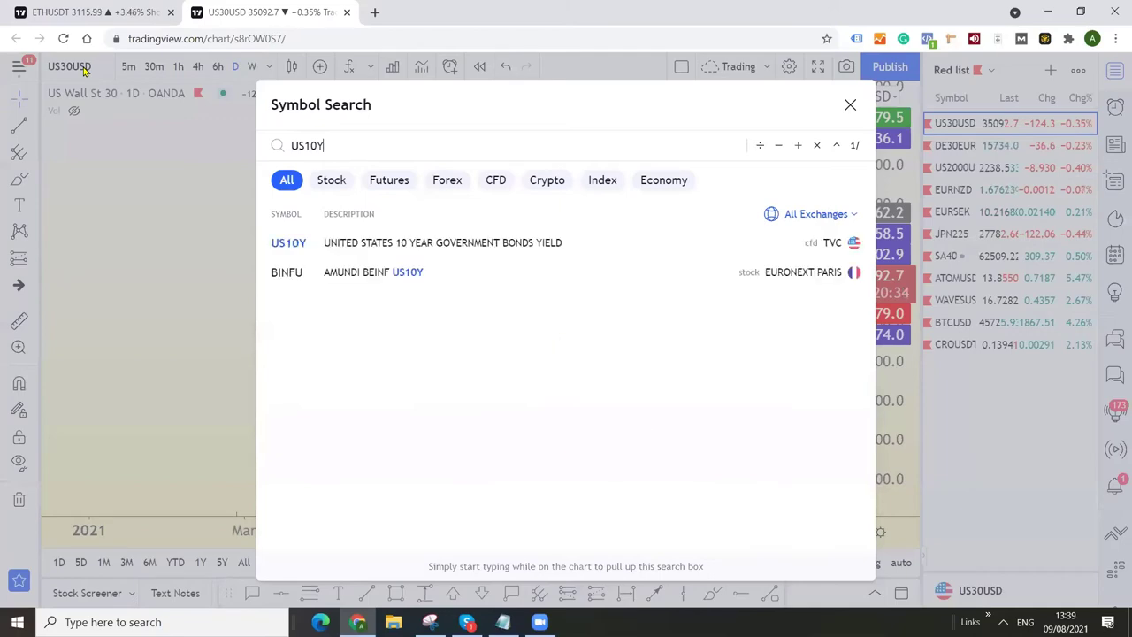
click(359, 240)
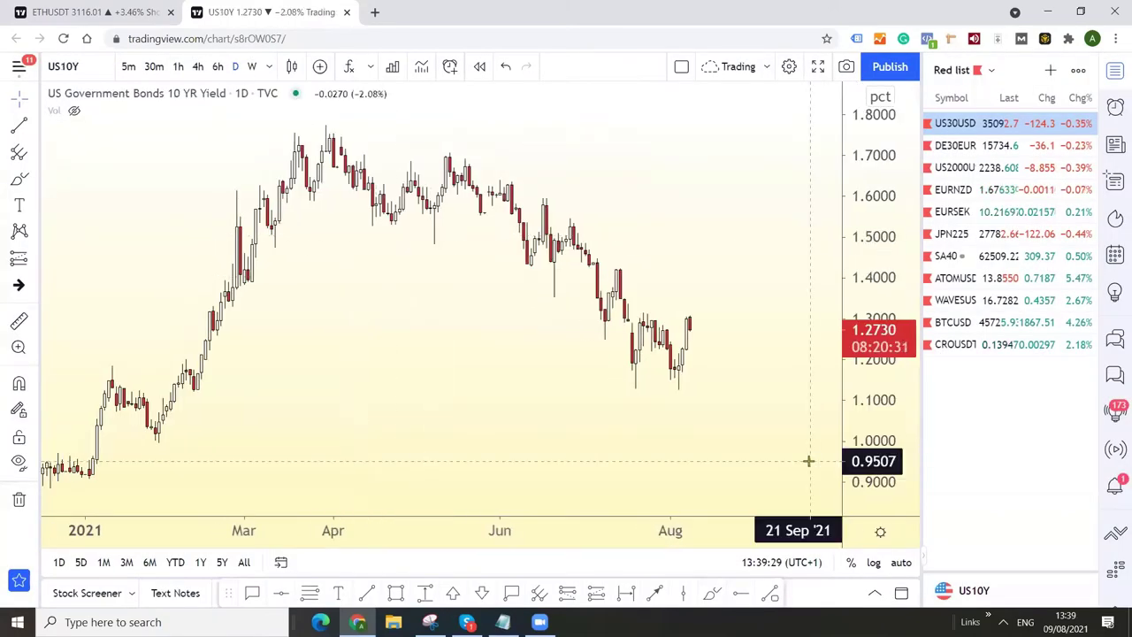
Zoom out to several years of US10Y history on weekly candles.
scroll(807, 460, down, 2)
drag(892, 441, 894, 453)
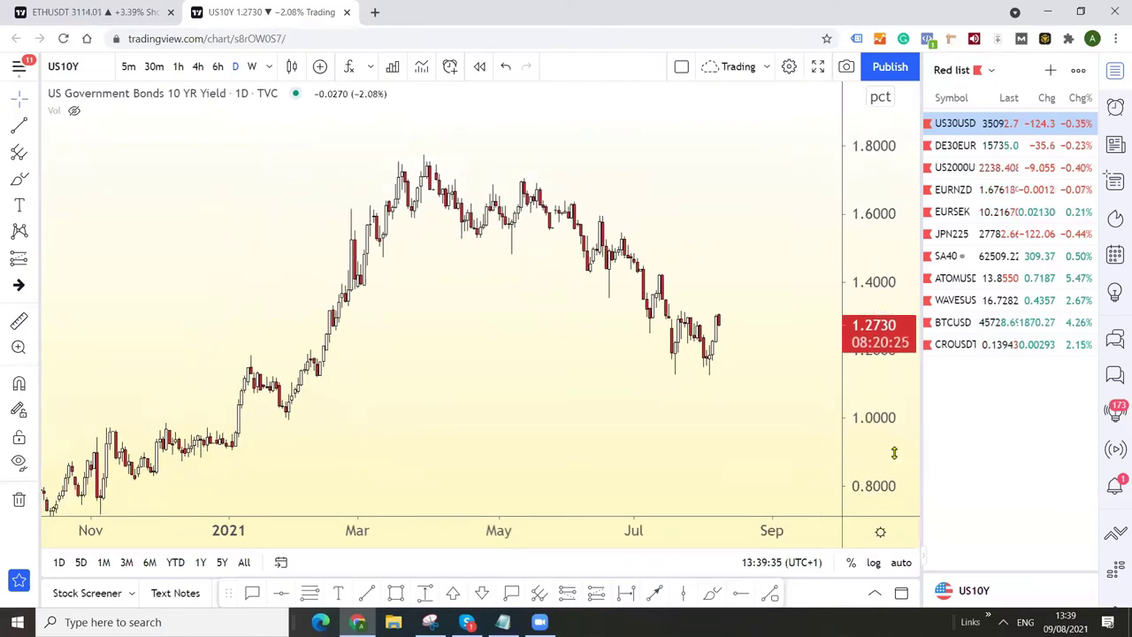
scroll(894, 453, down, 1)
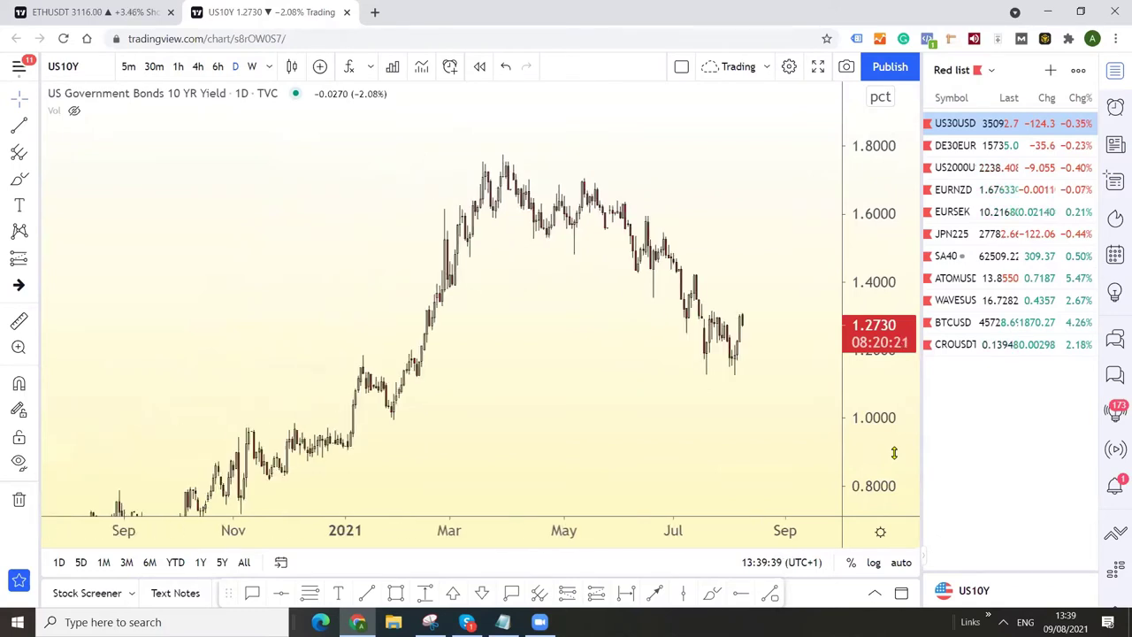
scroll(894, 452, down, 1)
scroll(783, 404, down, 1)
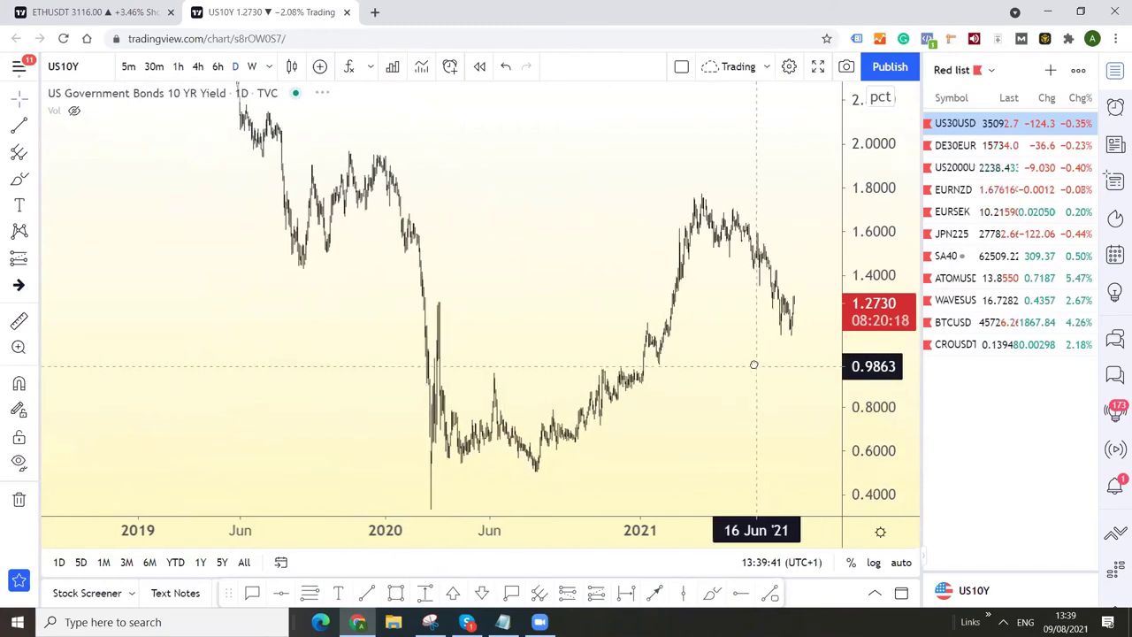
scroll(753, 364, up, 2)
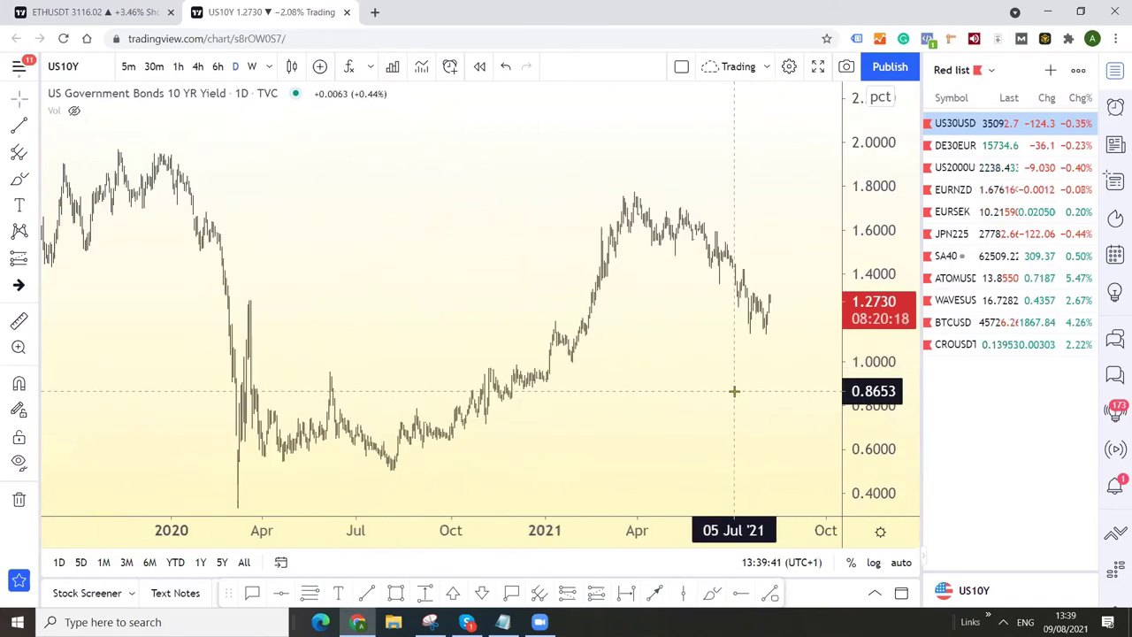
click(252, 66)
scroll(487, 306, up, 3)
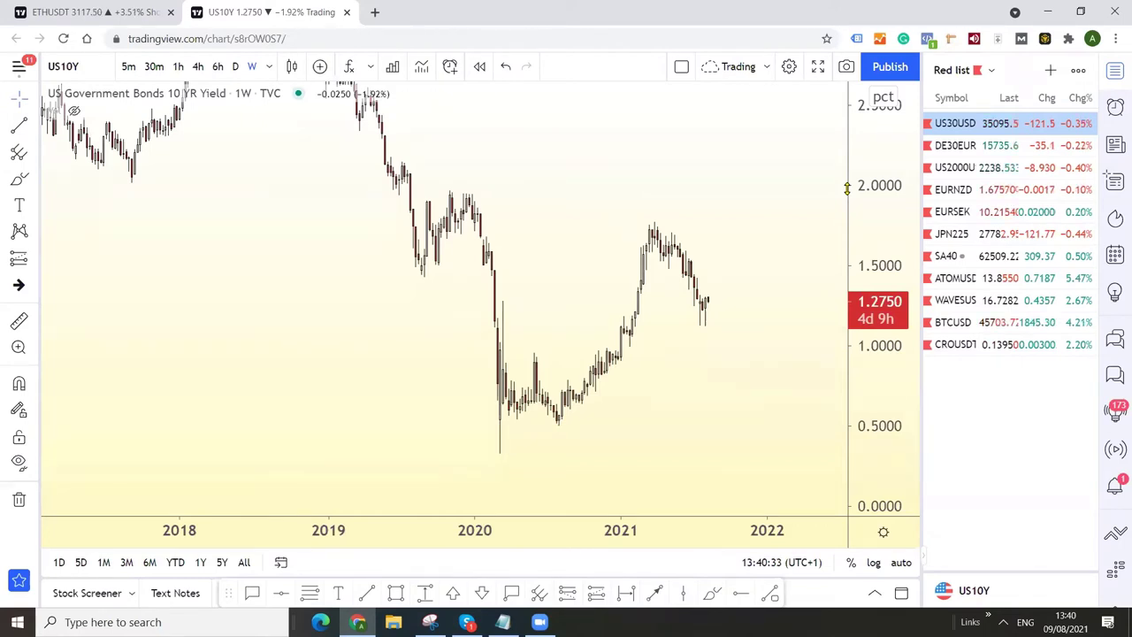
click(81, 71)
Load the U.S. Dollar Currency Index (DXY) and frame it on weekly candles.
text(DXY)
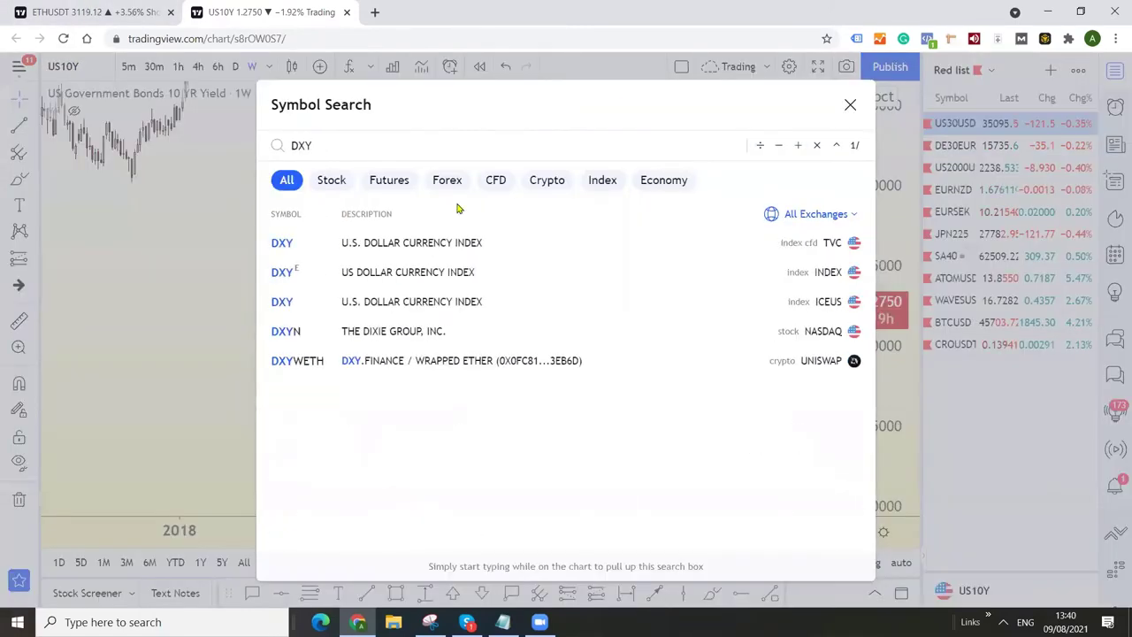
click(460, 247)
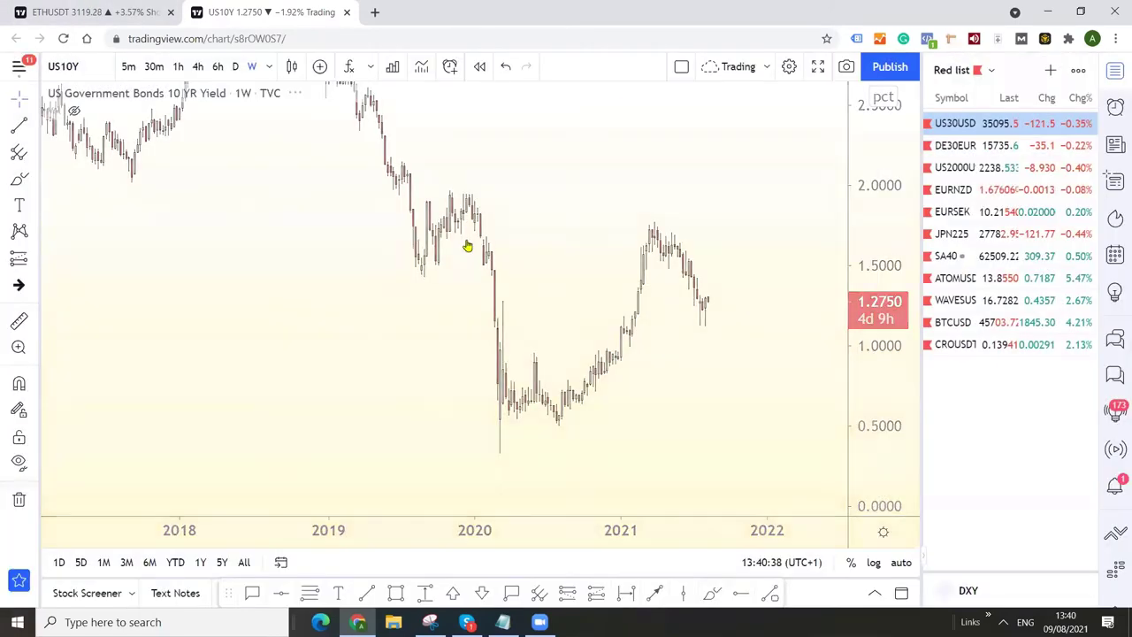
click(235, 66)
drag(366, 197, 761, 416)
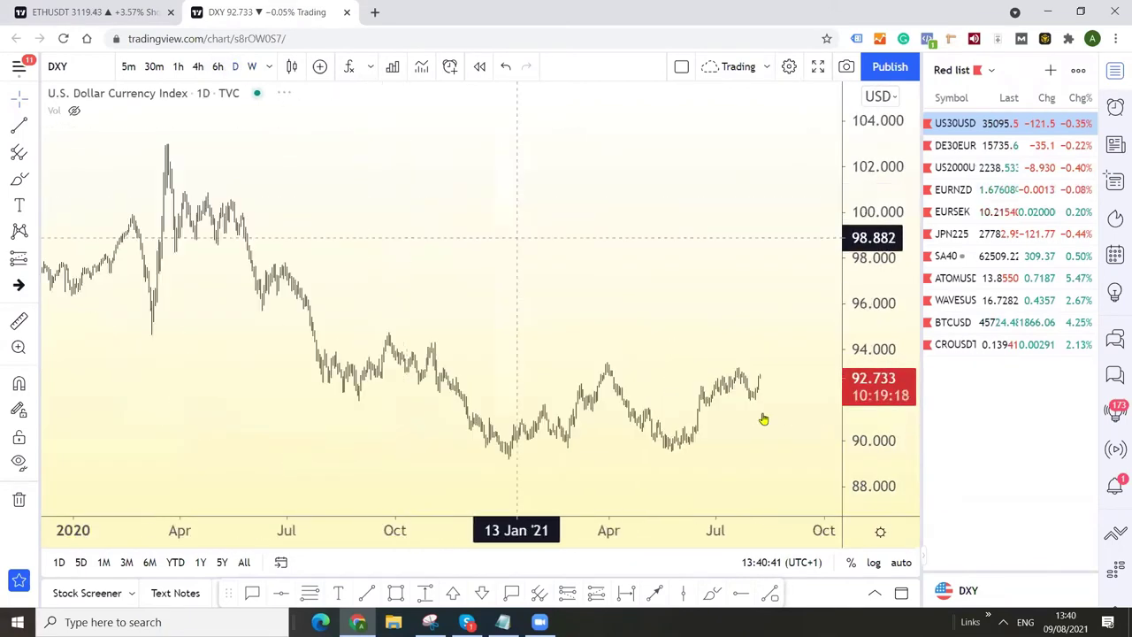
drag(877, 433, 875, 319)
click(252, 66)
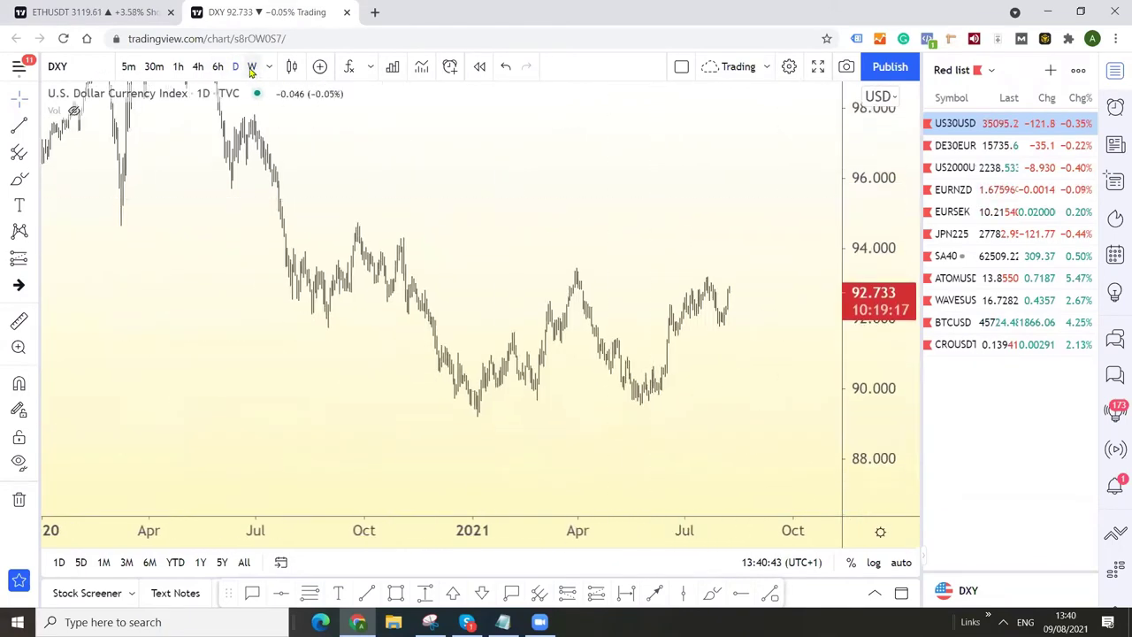
scroll(778, 314, up, 3)
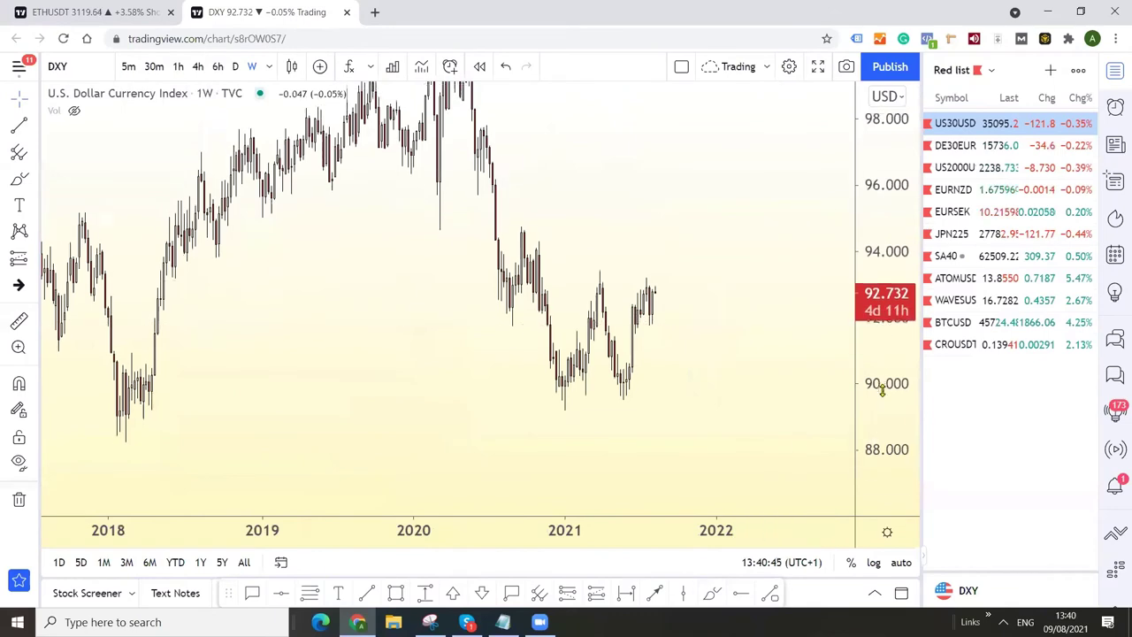
scroll(742, 291, down, 2)
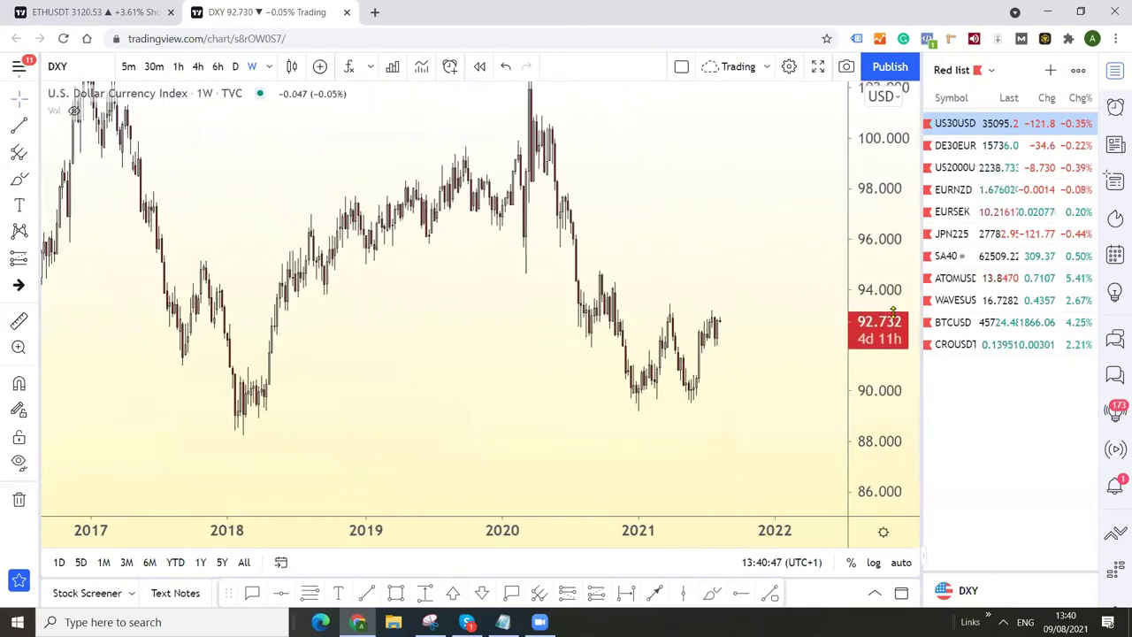
scroll(651, 482, up, 1)
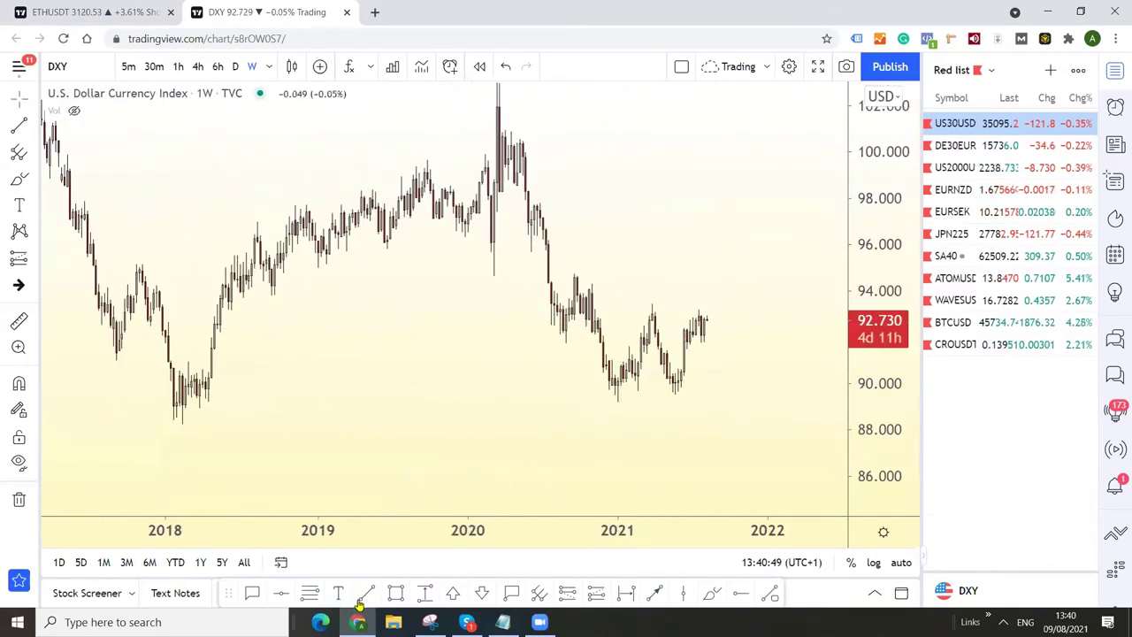
Draw a falling line across the late-2020 highs and a rising line under the 2021 lows.
click(574, 272)
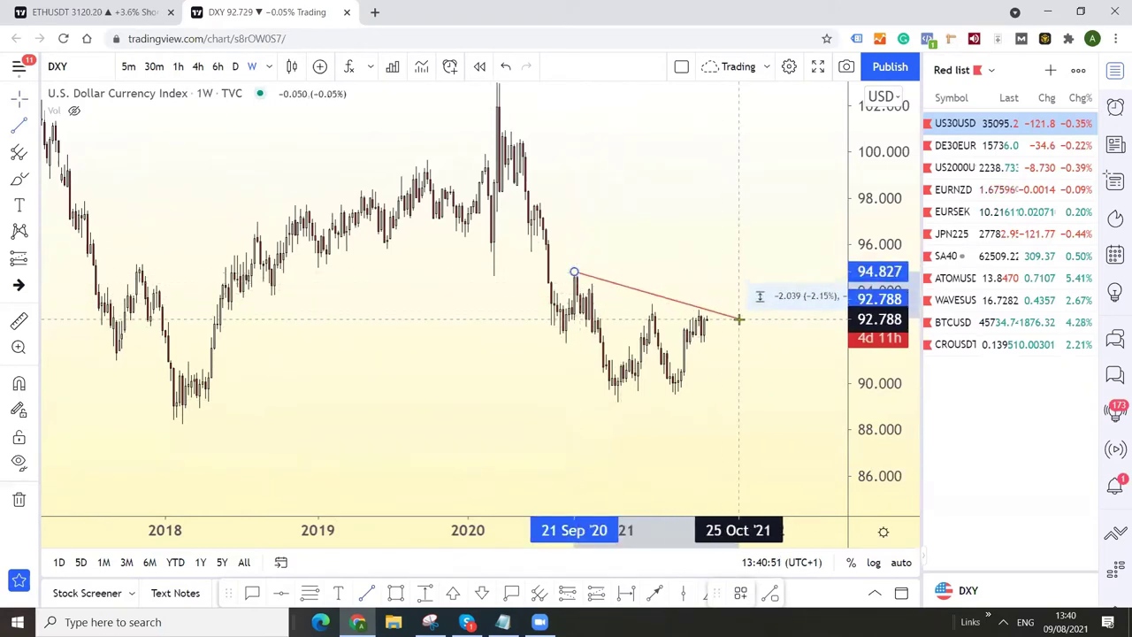
click(739, 320)
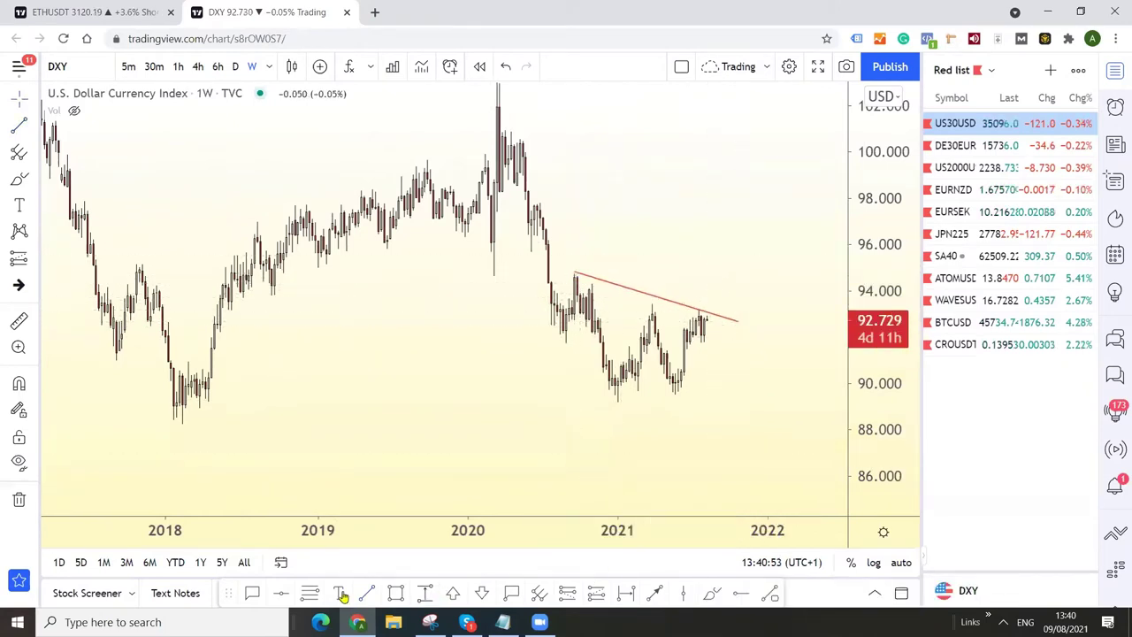
click(614, 400)
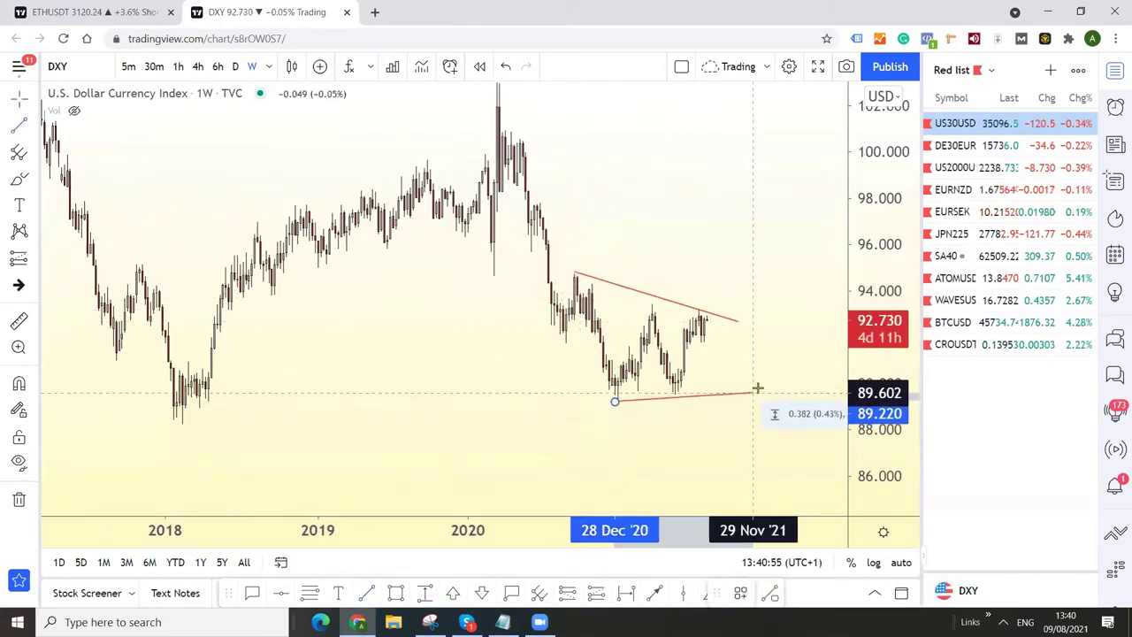
click(759, 387)
click(788, 192)
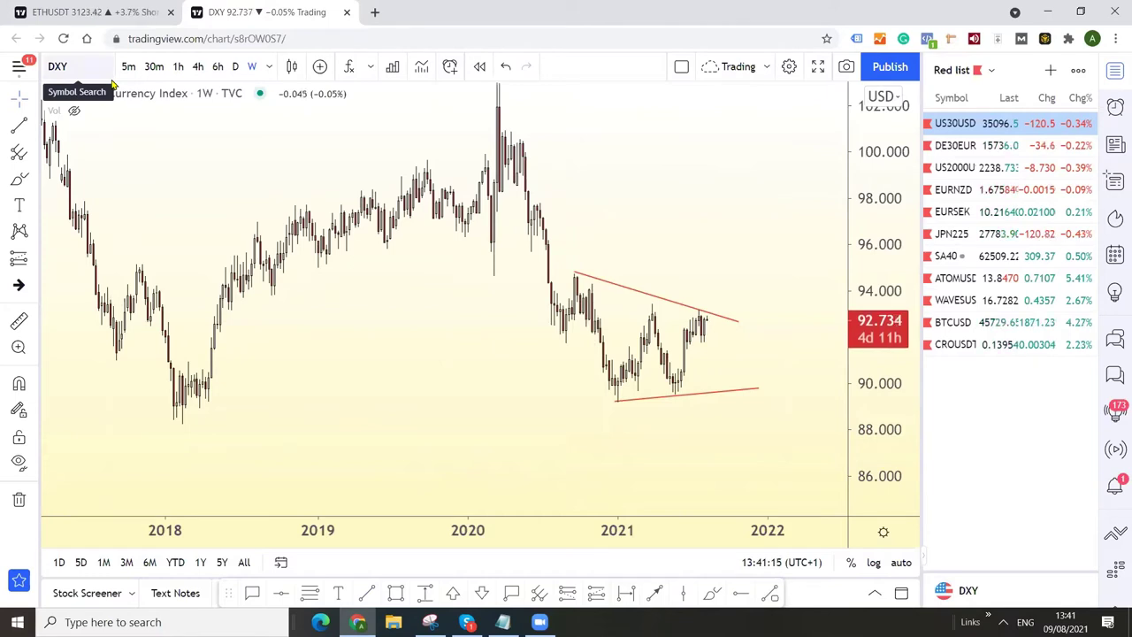
Switch to the All watchlist and open XAUUSD, stepping down to 5-minute candles.
click(964, 70)
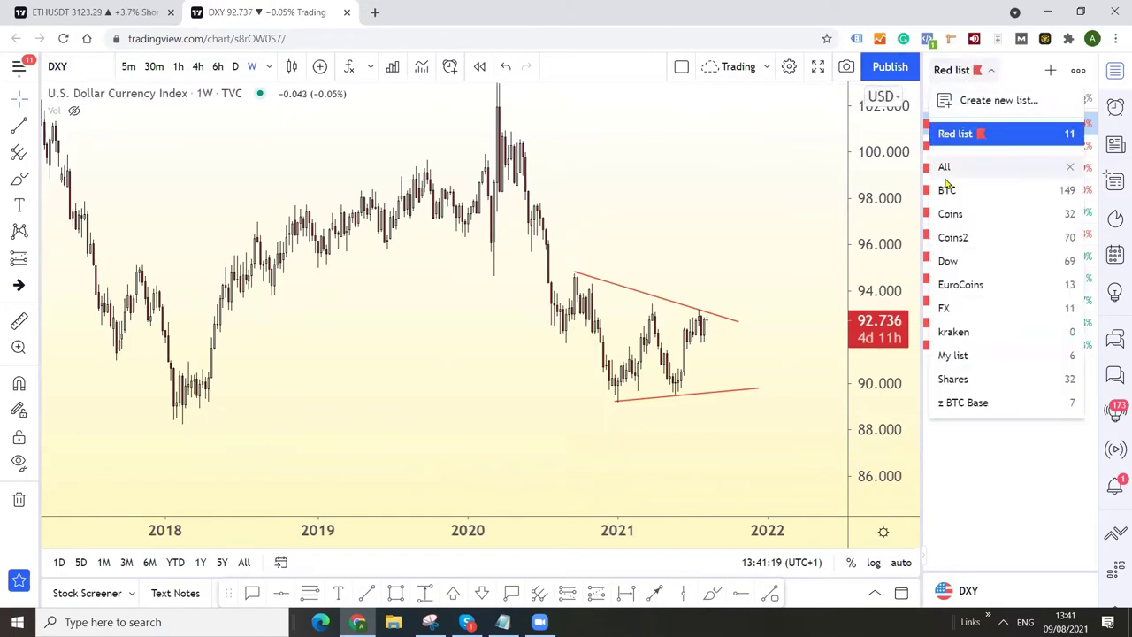
click(939, 167)
click(952, 321)
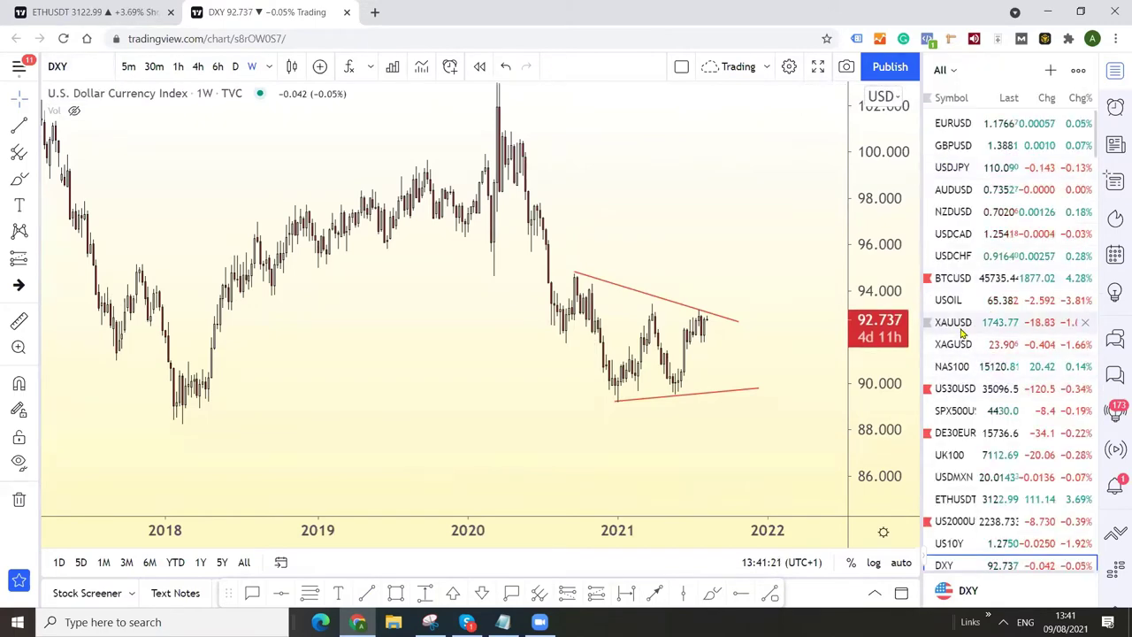
scroll(796, 256, up, 5)
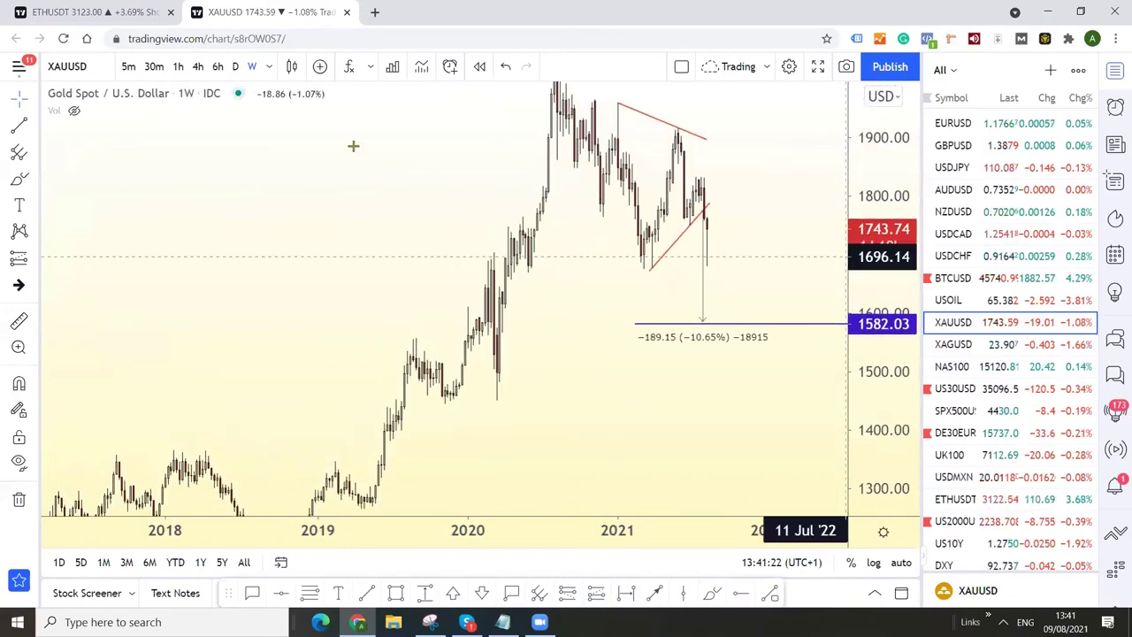
click(179, 68)
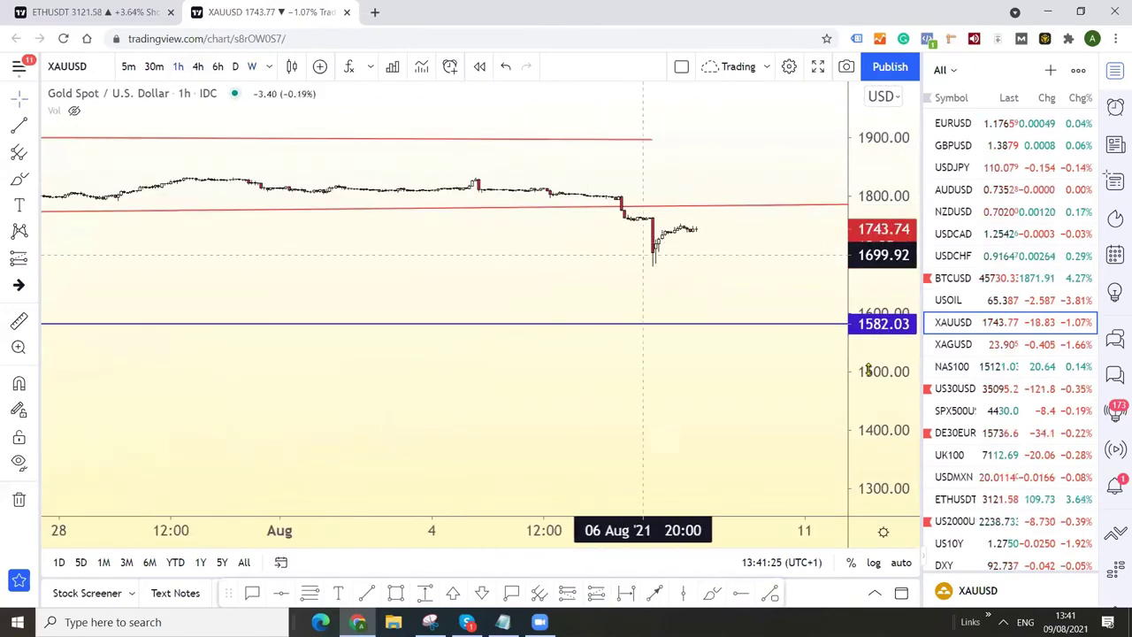
click(154, 67)
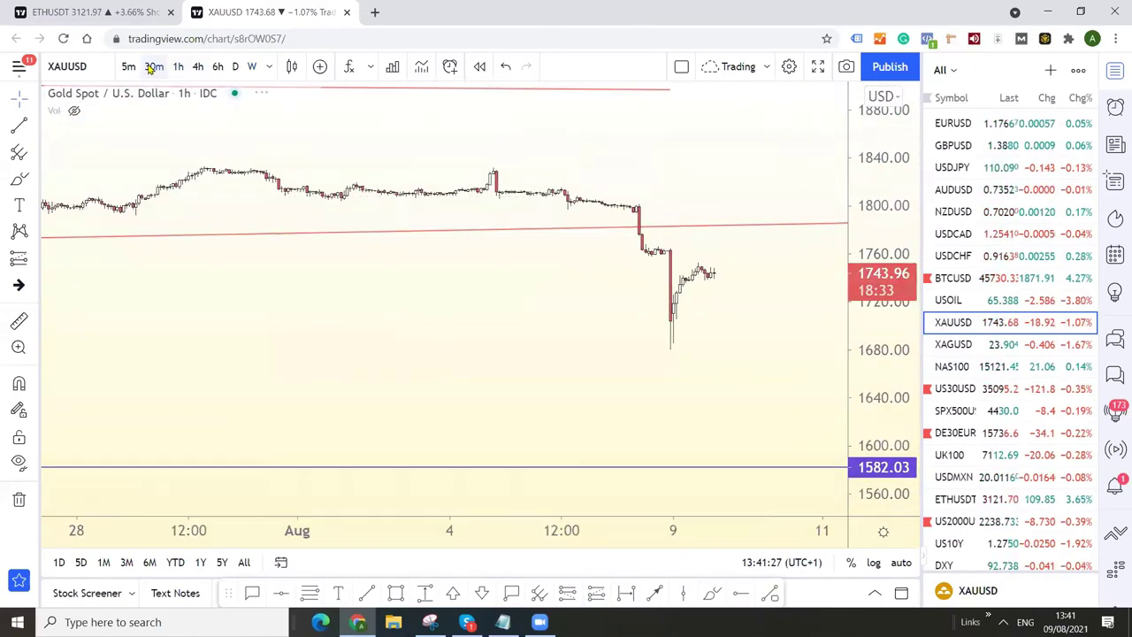
click(130, 67)
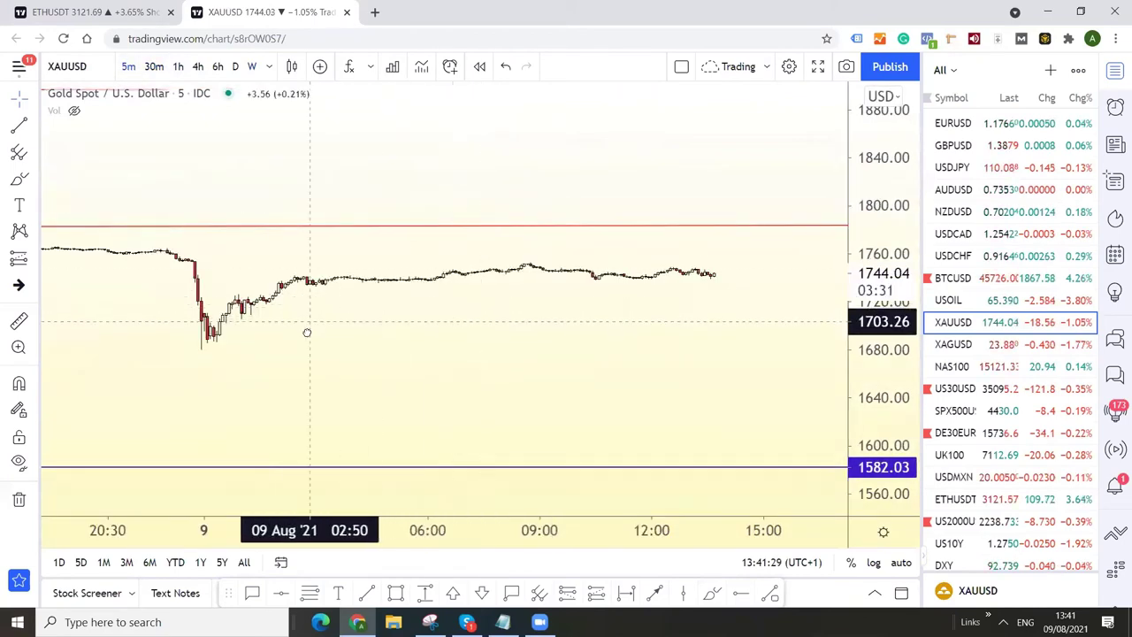
Pan back and forth through recent 5-minute gold bars, then show the daily chart.
drag(305, 330, 621, 328)
scroll(584, 310, up, 2)
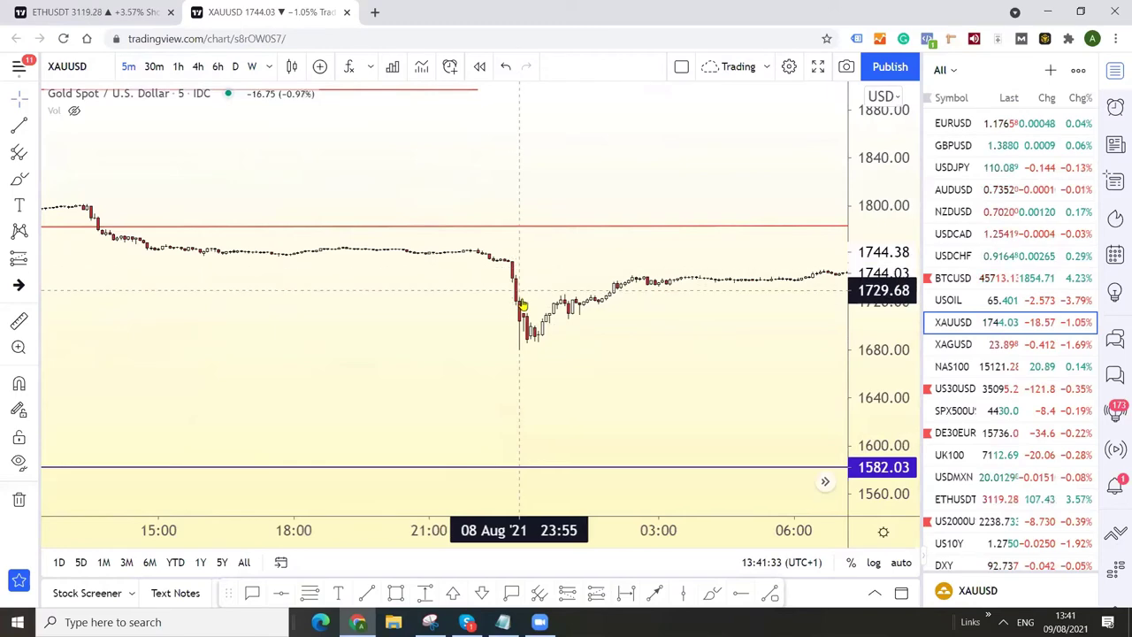
scroll(722, 286, up, 2)
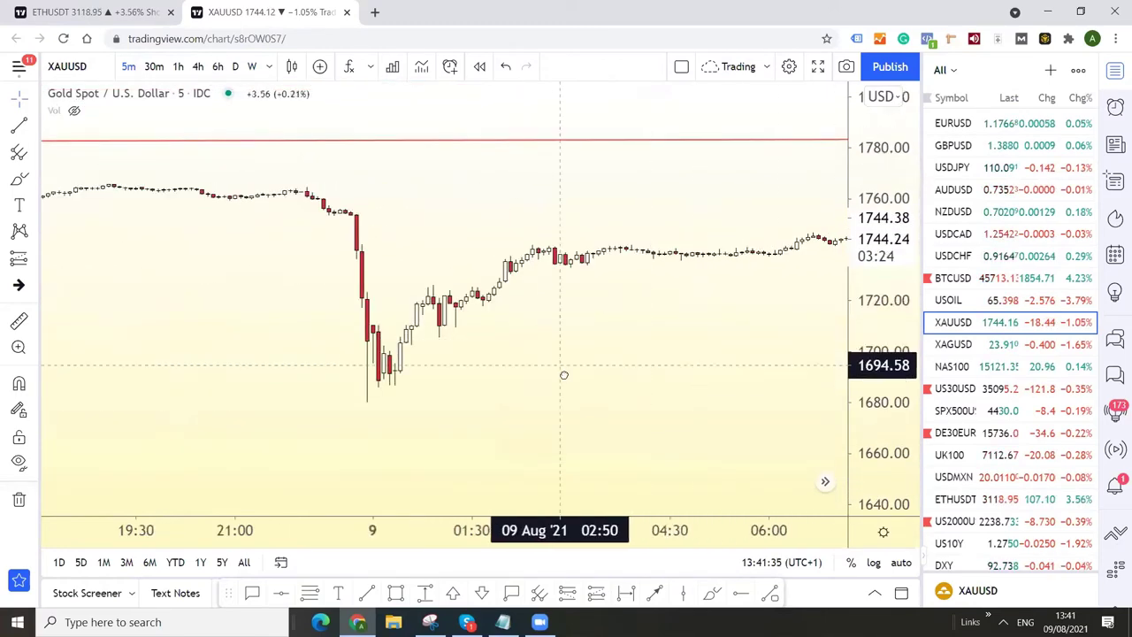
drag(350, 301, 518, 295)
drag(564, 327, 634, 284)
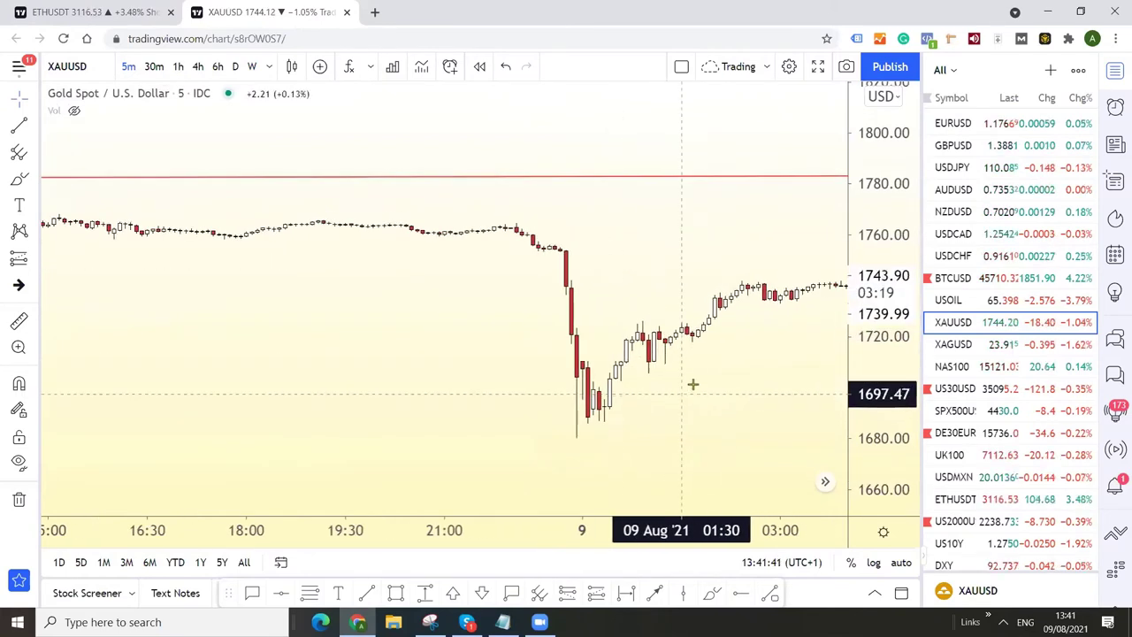
drag(693, 384, 613, 354)
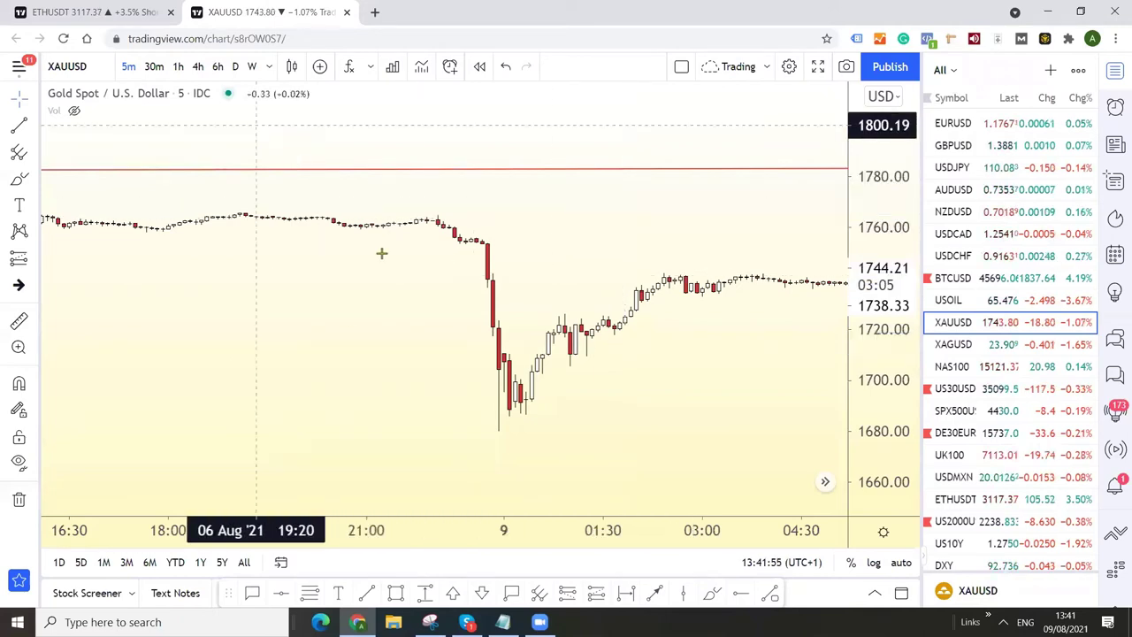
click(235, 66)
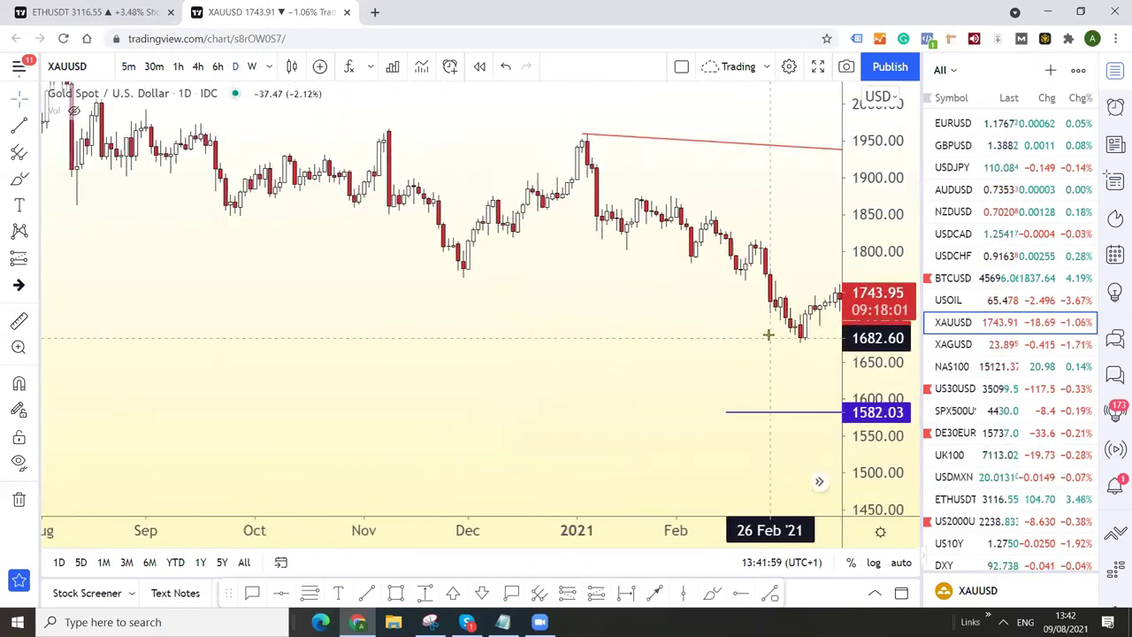
drag(306, 304, 311, 343)
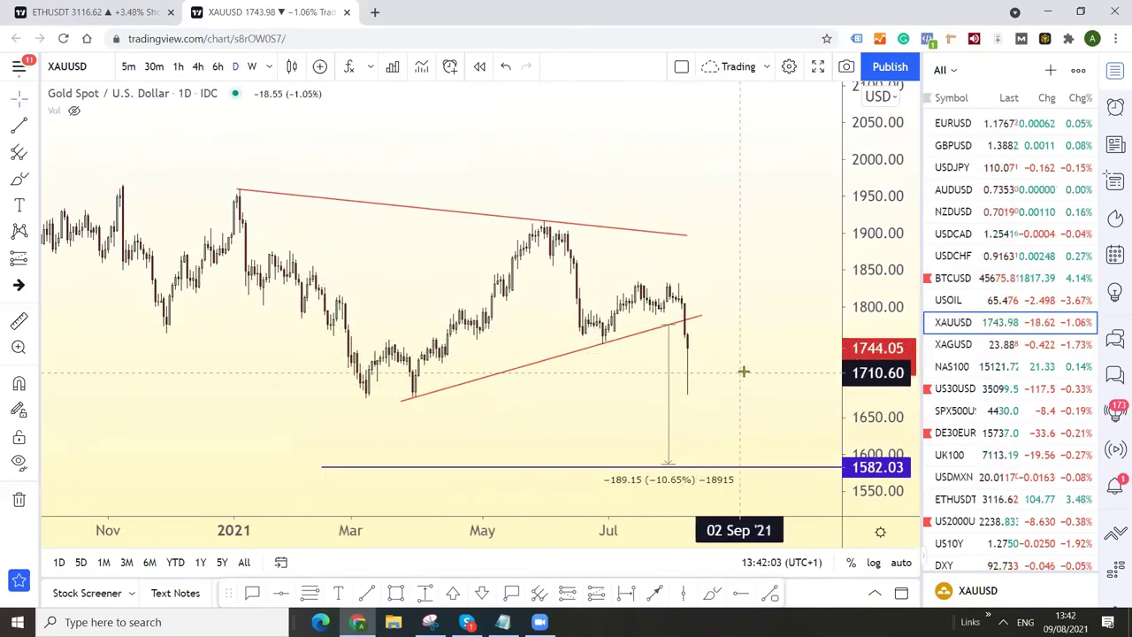
scroll(768, 372, down, 3)
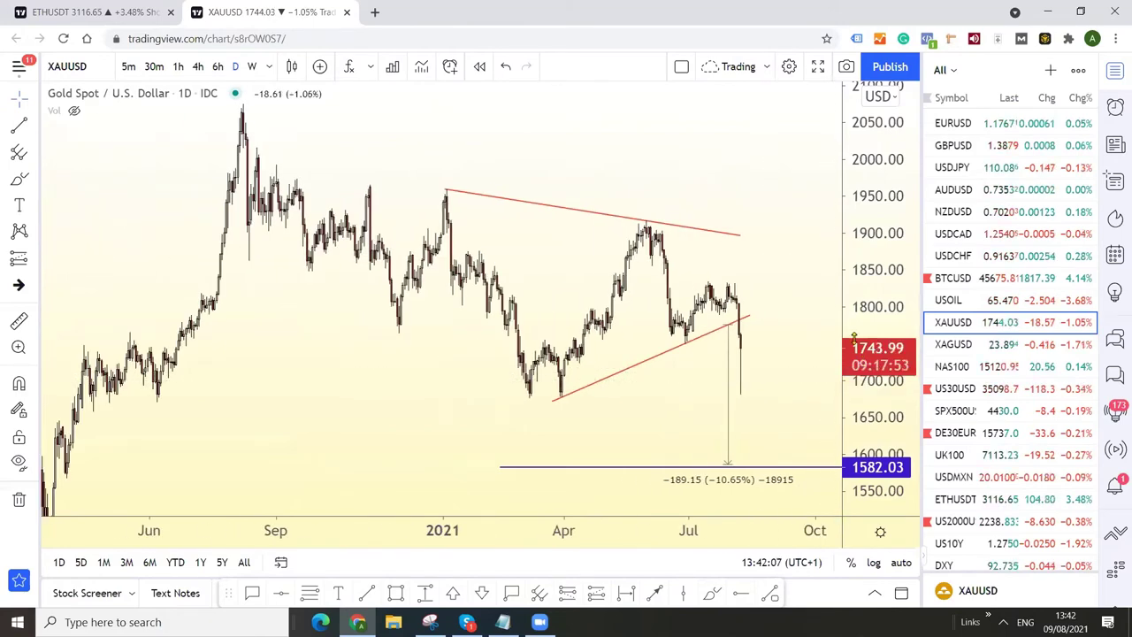
scroll(762, 376, up, 3)
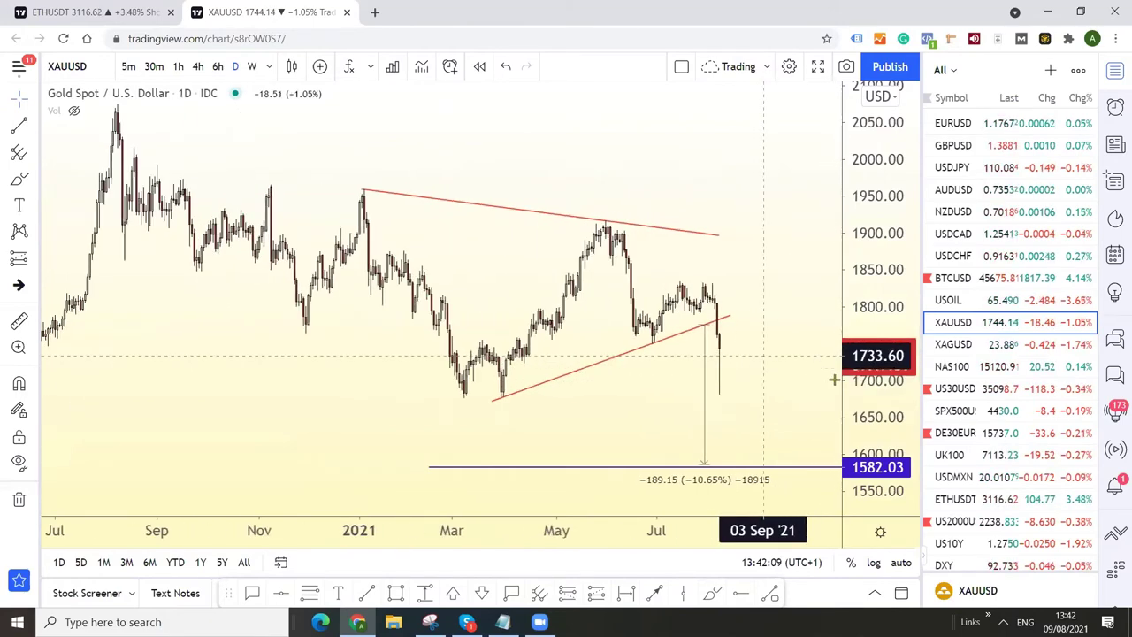
drag(753, 368, 750, 364)
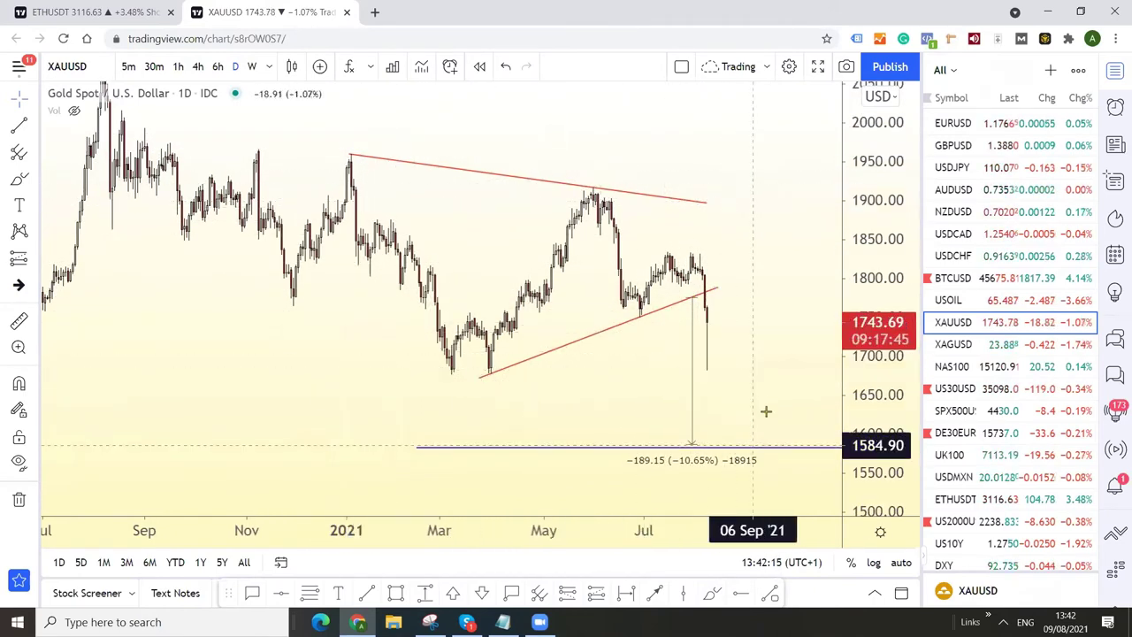
click(695, 305)
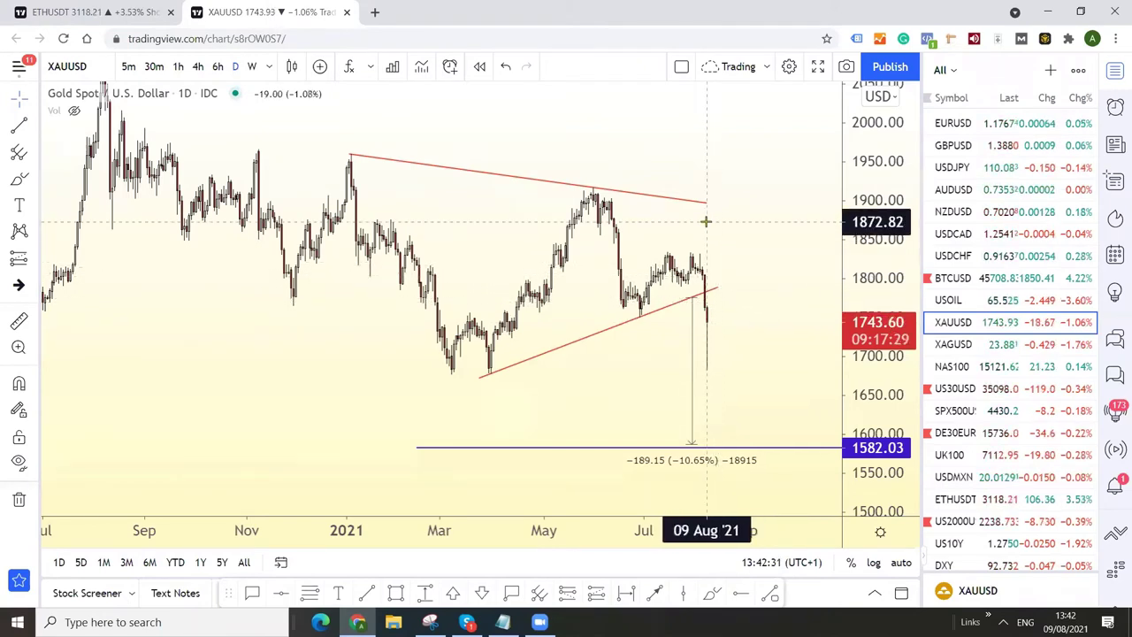
Mark gold with horizontal rays at 1837.78 and 1778.38, using the 1-hour chart.
click(649, 249)
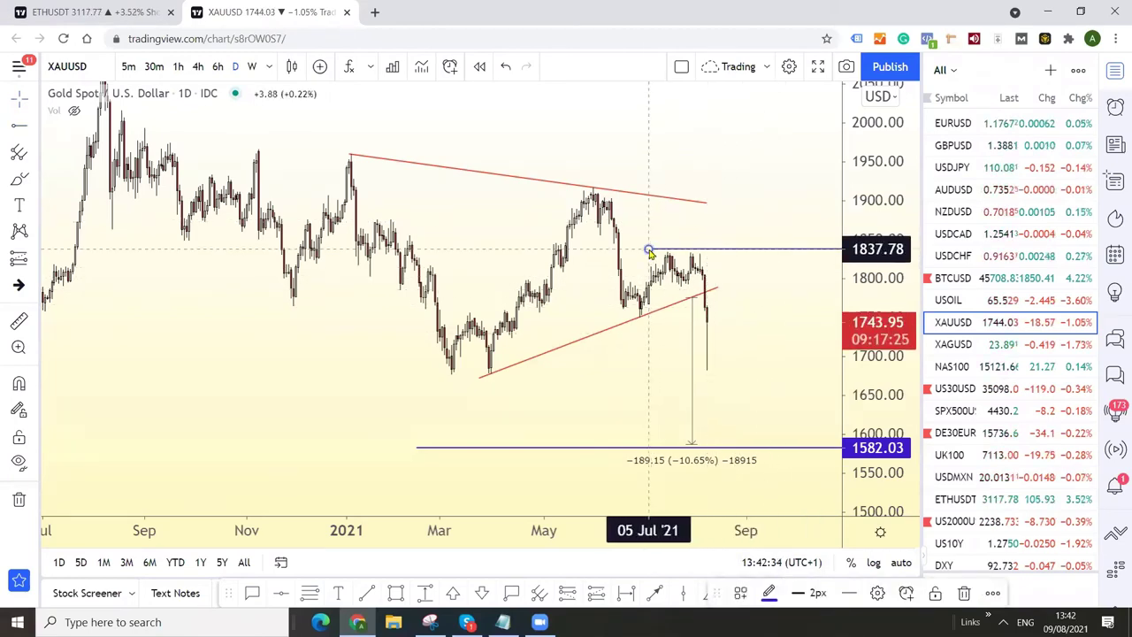
click(179, 67)
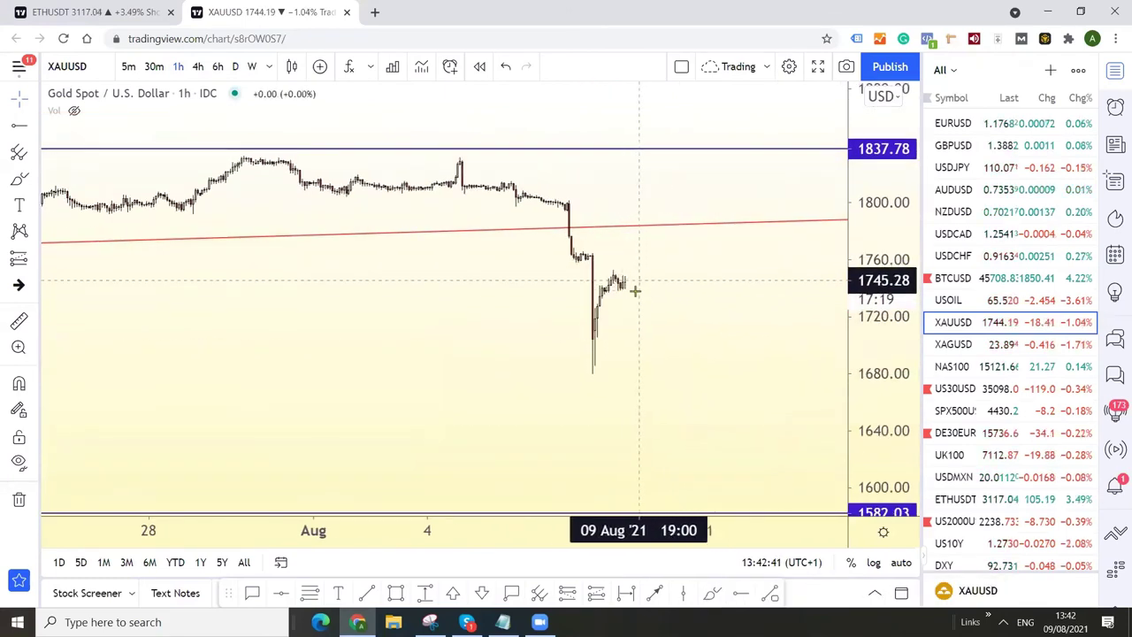
click(737, 596)
click(553, 233)
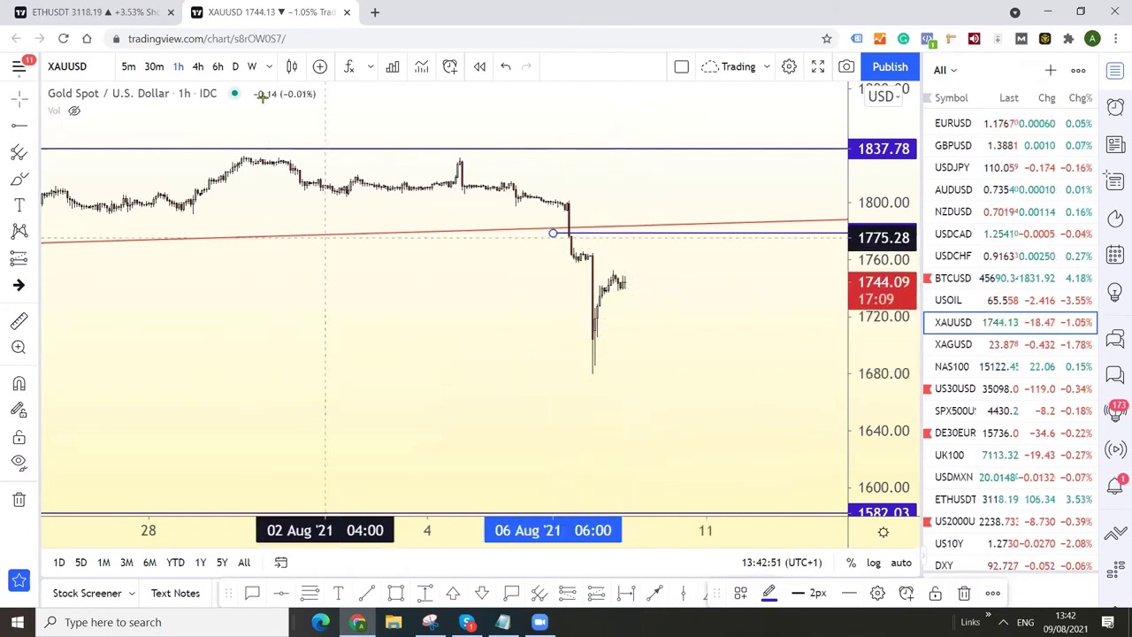
Switch gold to the 6-hour timeframe, then load US30USD from the watchlist.
click(218, 66)
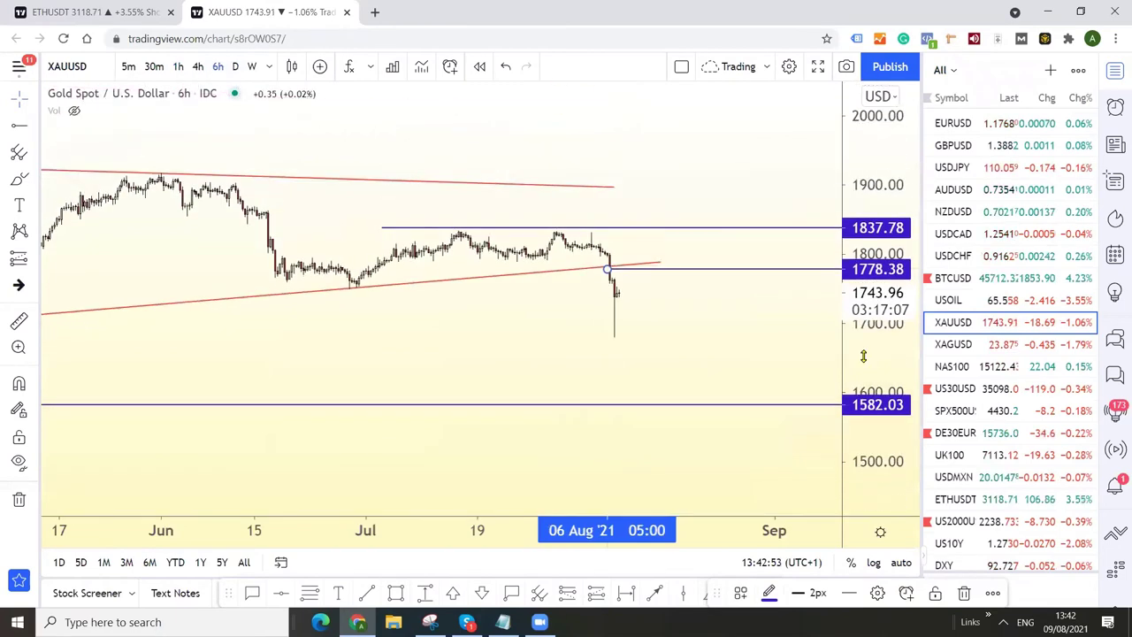
scroll(863, 355, down, 2)
click(955, 388)
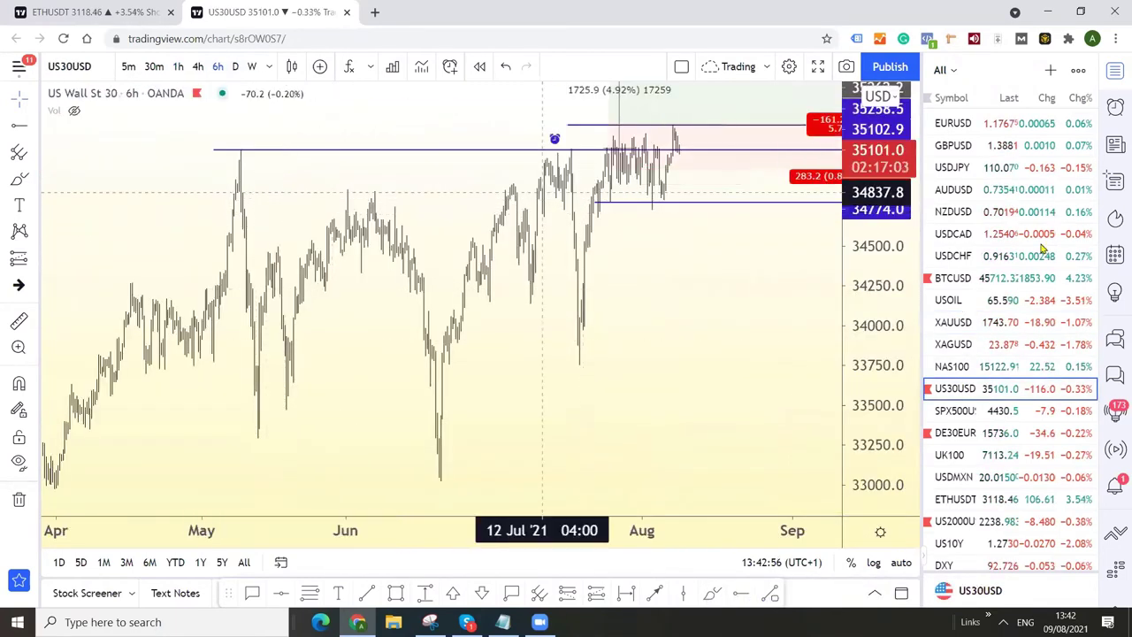
Search 'COPPER' in Symbol Search and load the HG1! continuous COMEX copper futures chart.
click(102, 67)
text(COPP)
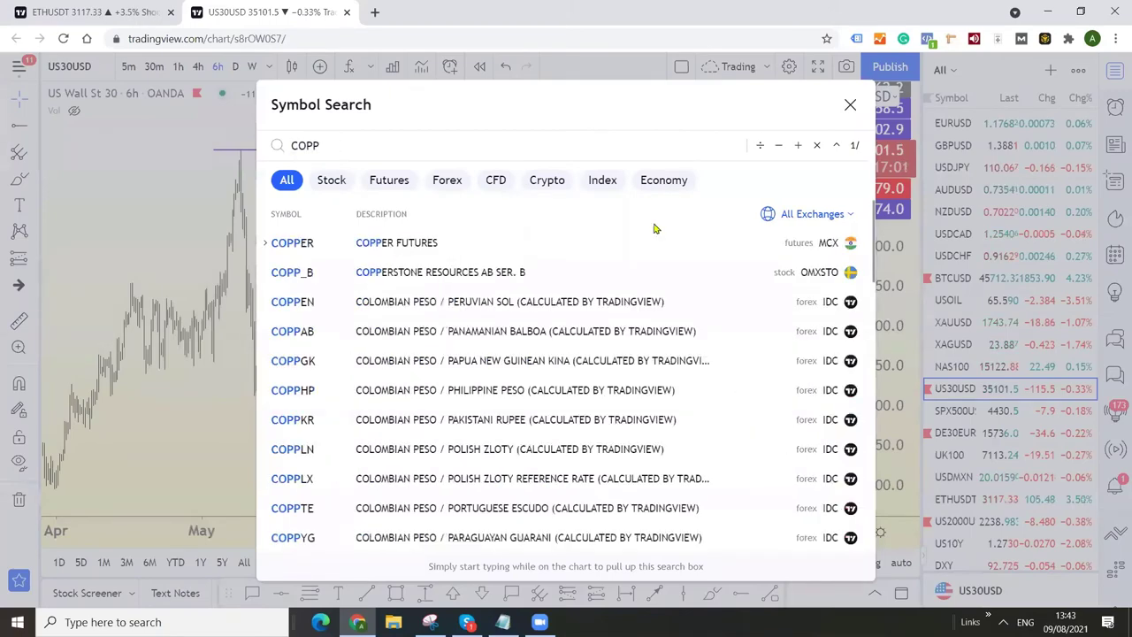
key(BackSpace)
key(BackSpace)
key(BackSpace)
key(BackSpace)
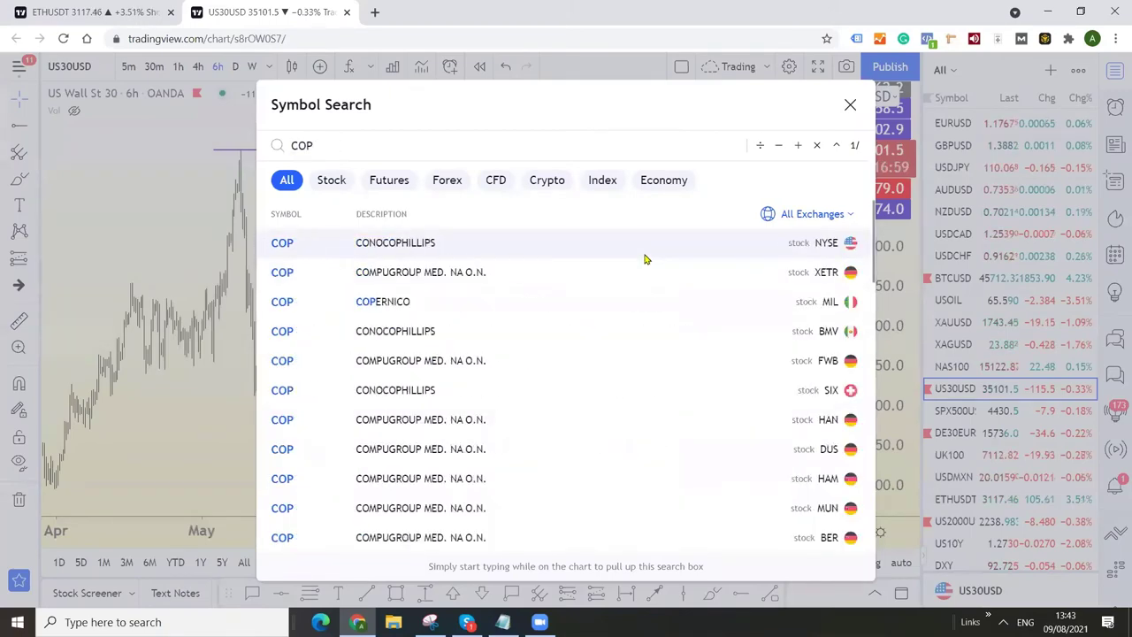
text(CL)
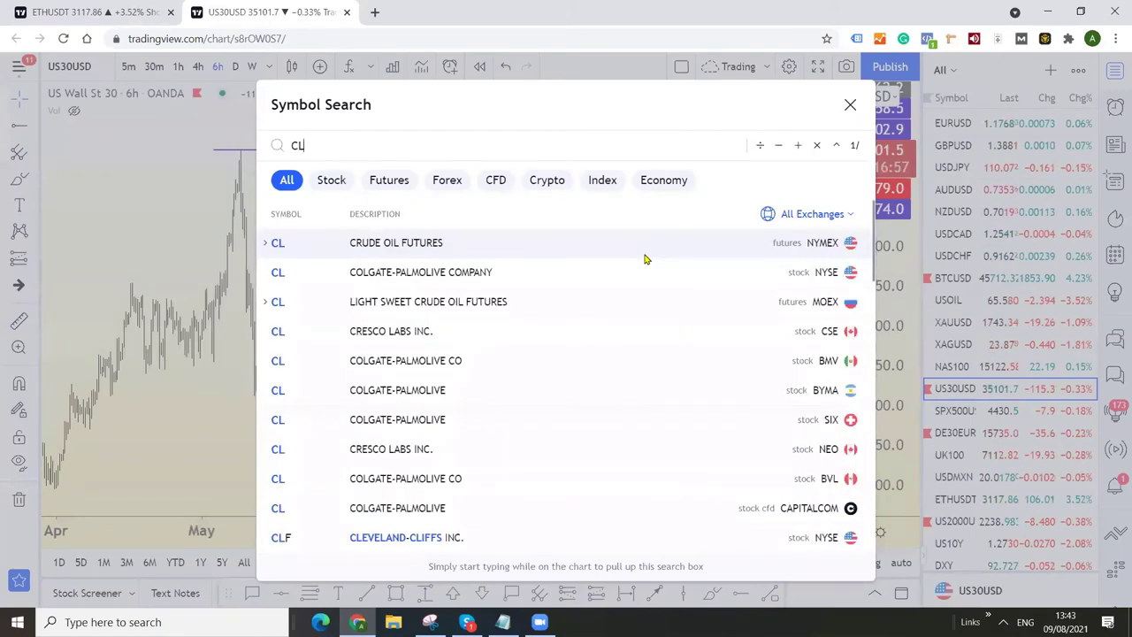
key(BackSpace)
key(BackSpace)
text(COP)
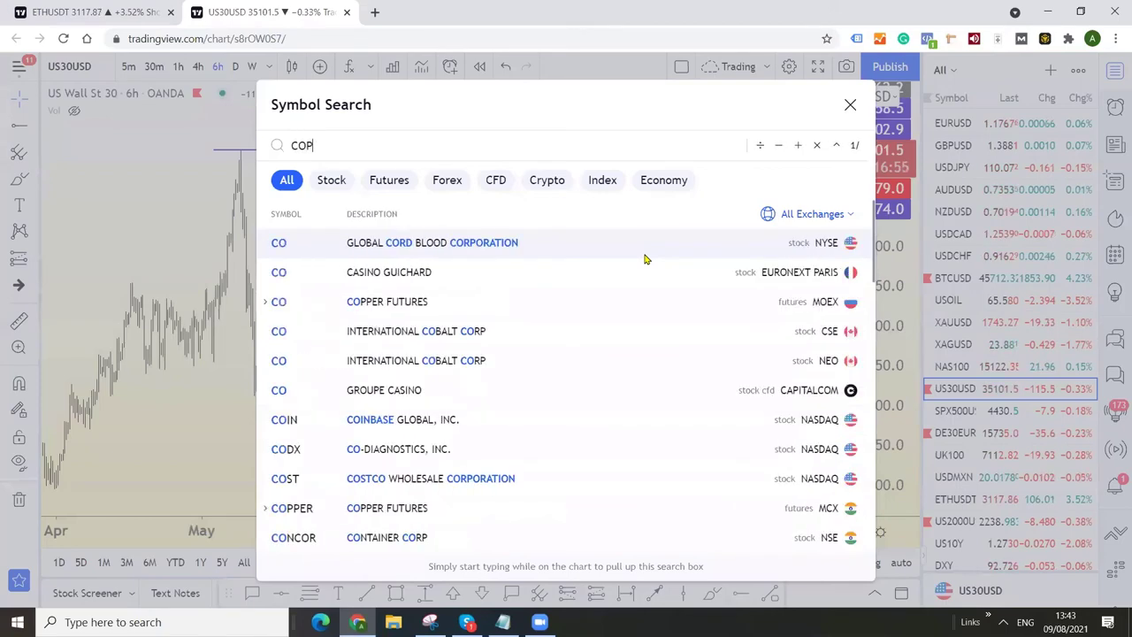
text(PER)
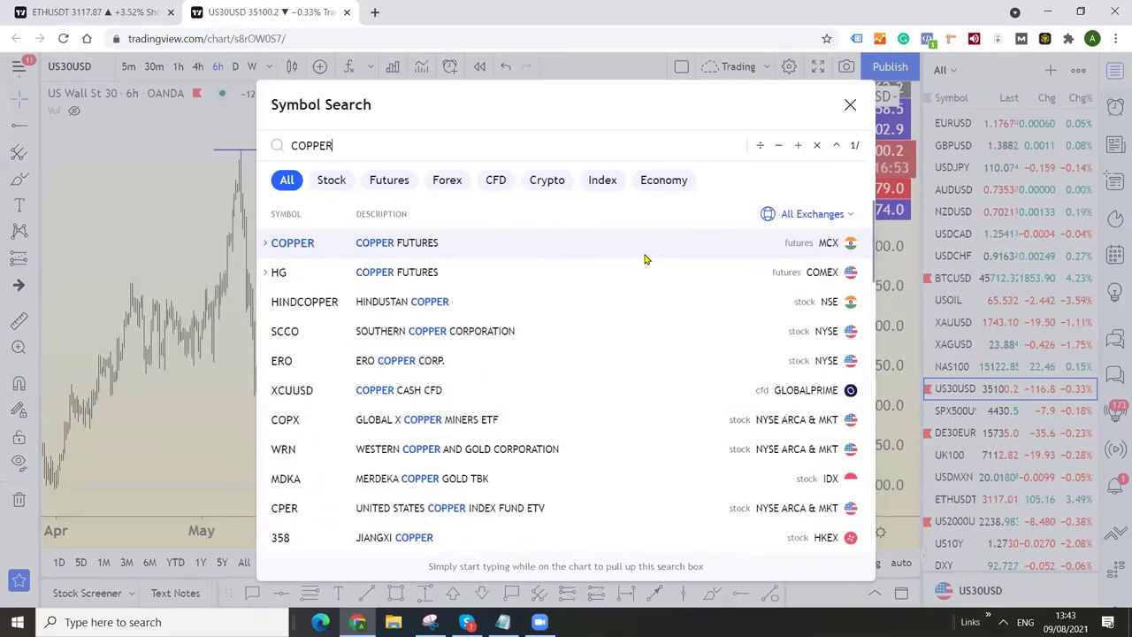
click(277, 274)
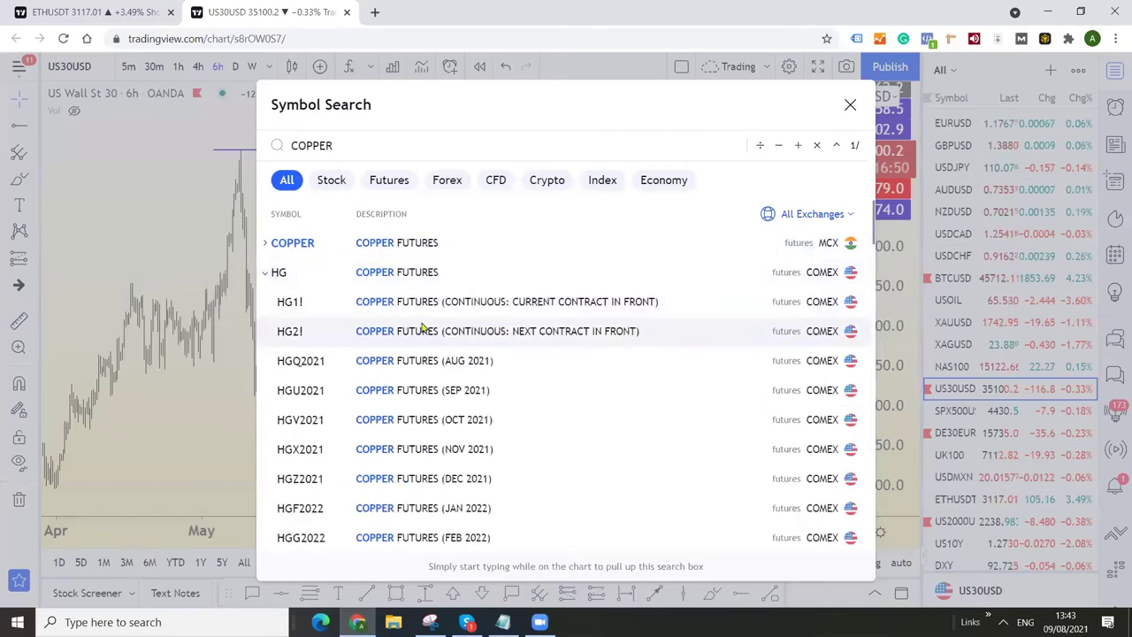
click(494, 305)
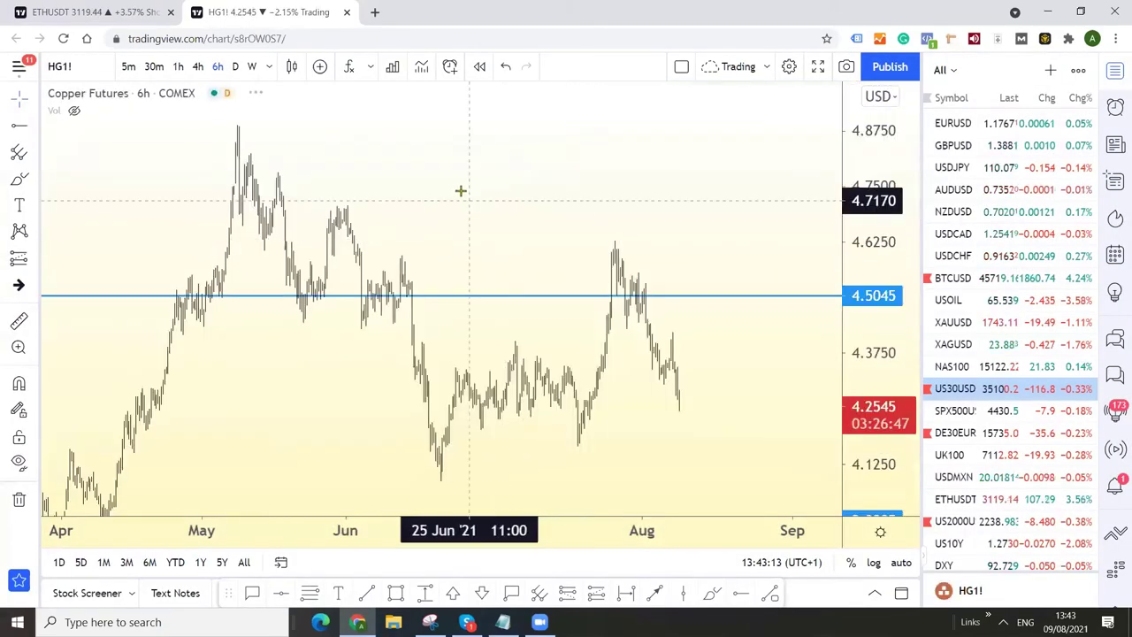
Switch copper to daily candles and draw a rising trendline from the March low.
click(236, 67)
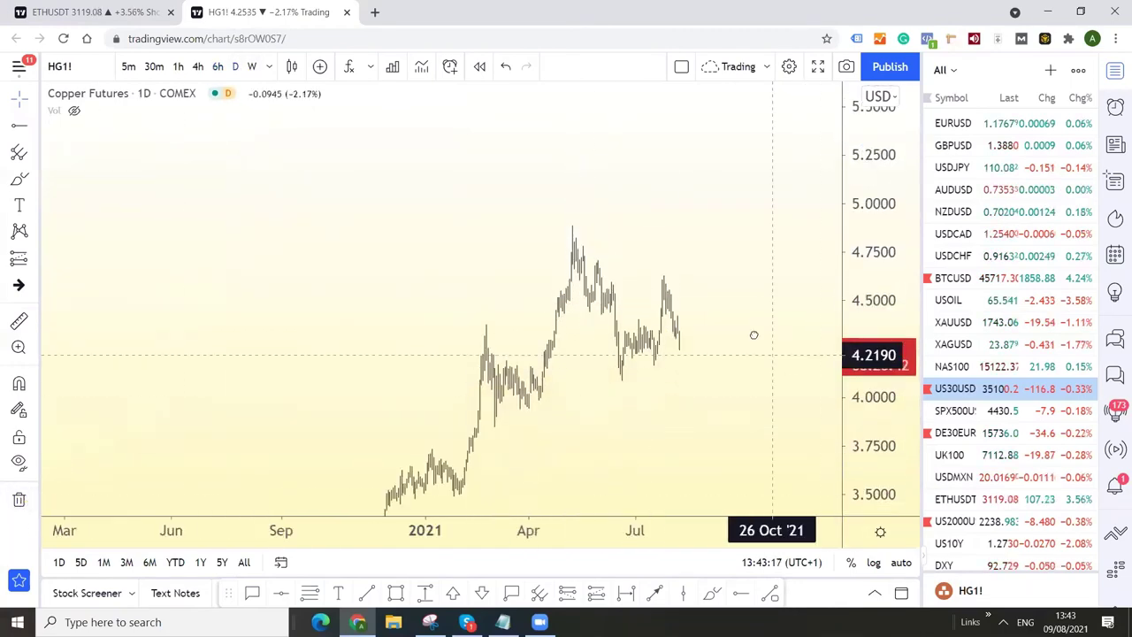
scroll(760, 271, up, 5)
drag(587, 325, 610, 389)
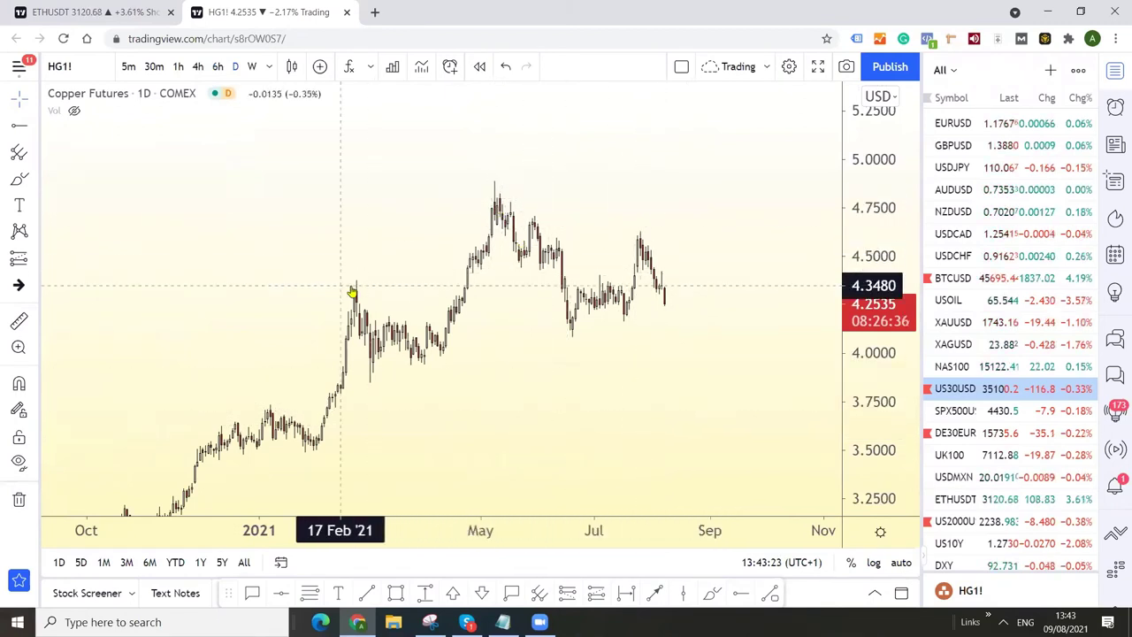
click(367, 592)
click(364, 385)
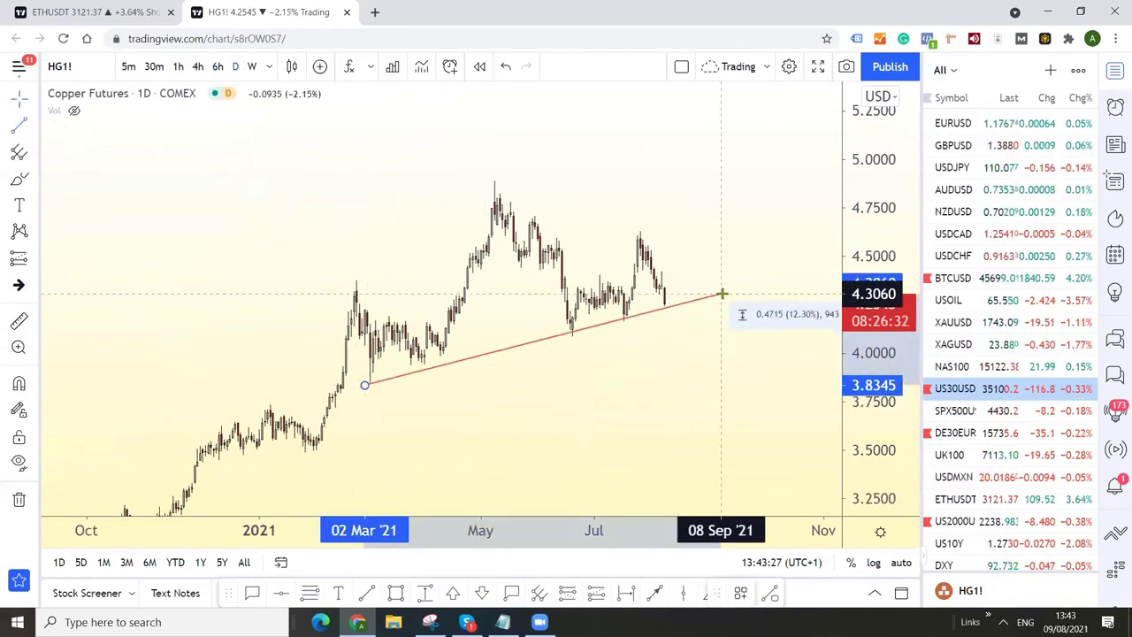
click(728, 297)
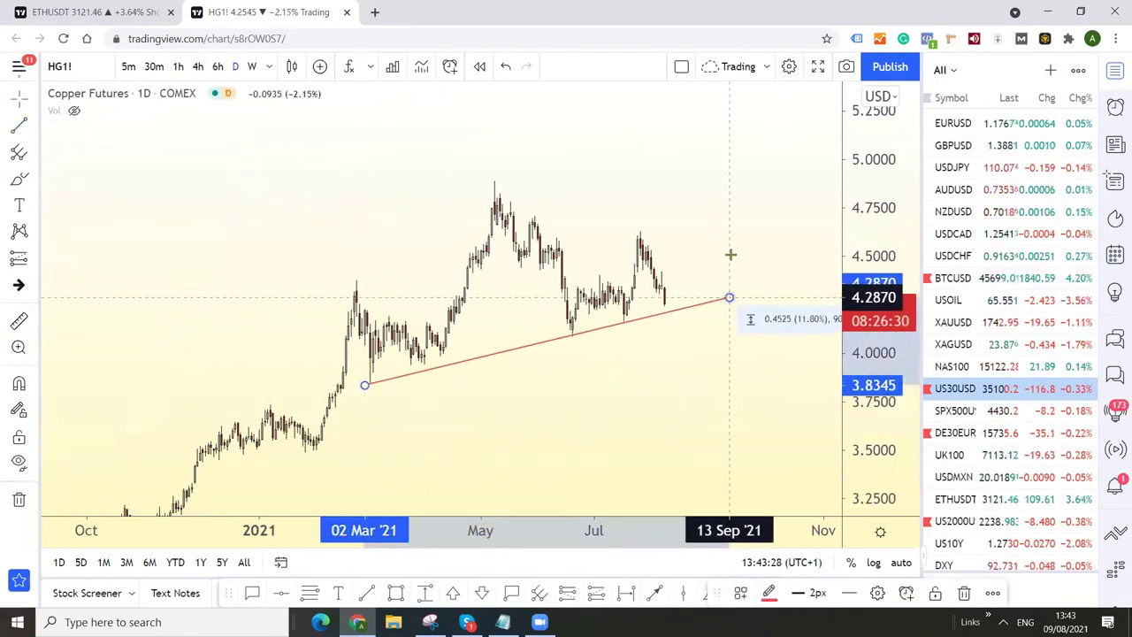
Draw a falling trendline from the May peak to past the July high.
click(367, 595)
click(494, 181)
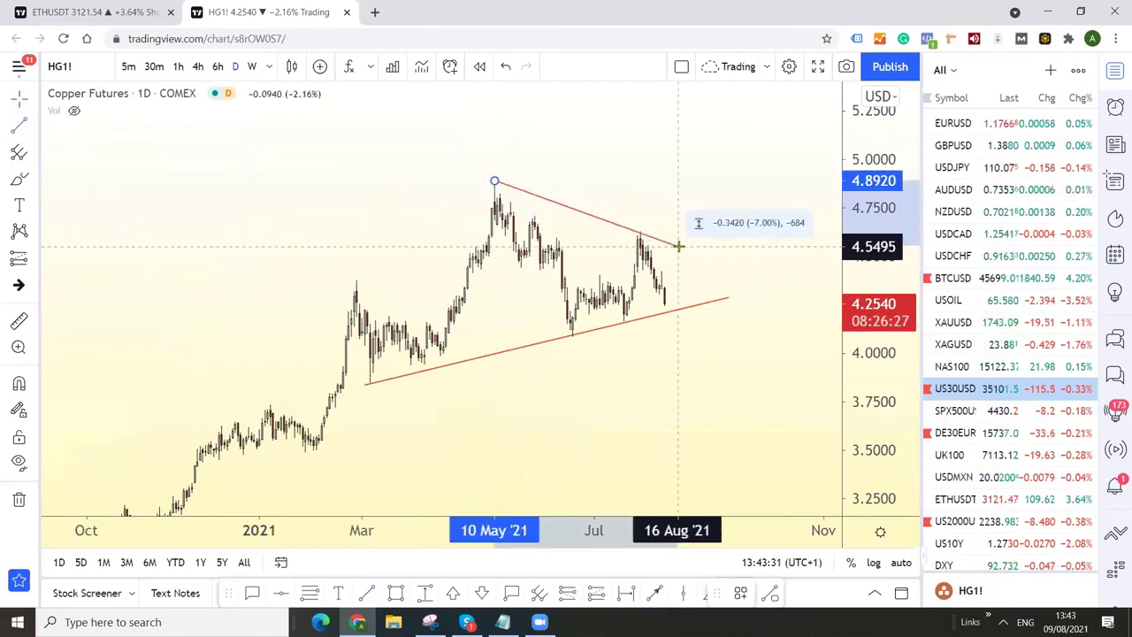
click(679, 245)
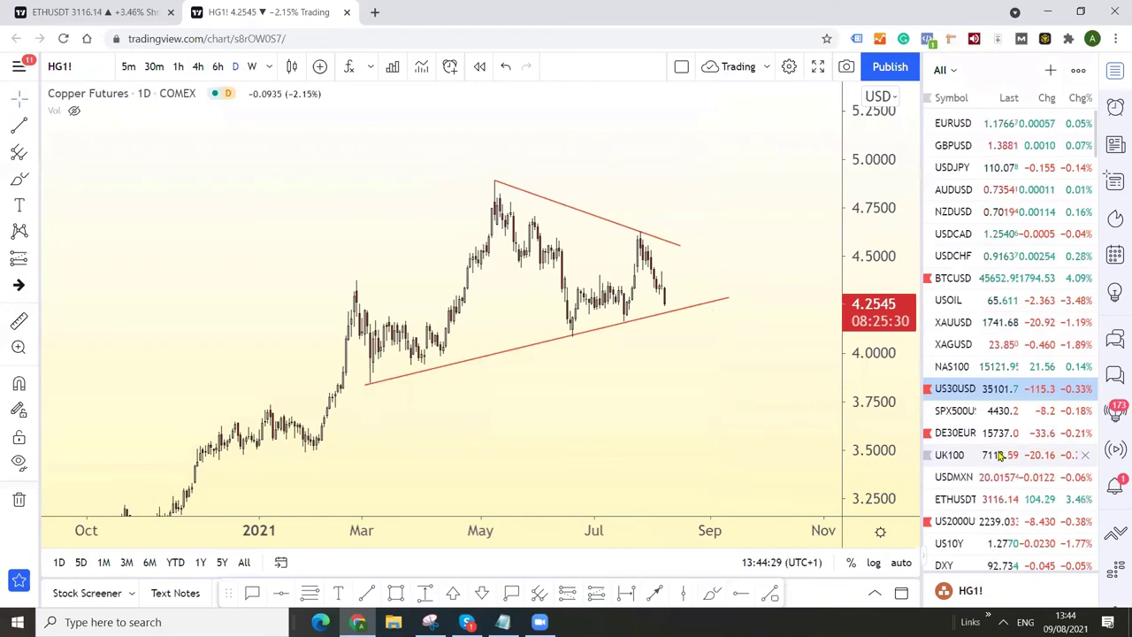
Switch the watchlist to Red list and bring up the US30USD chart.
click(943, 70)
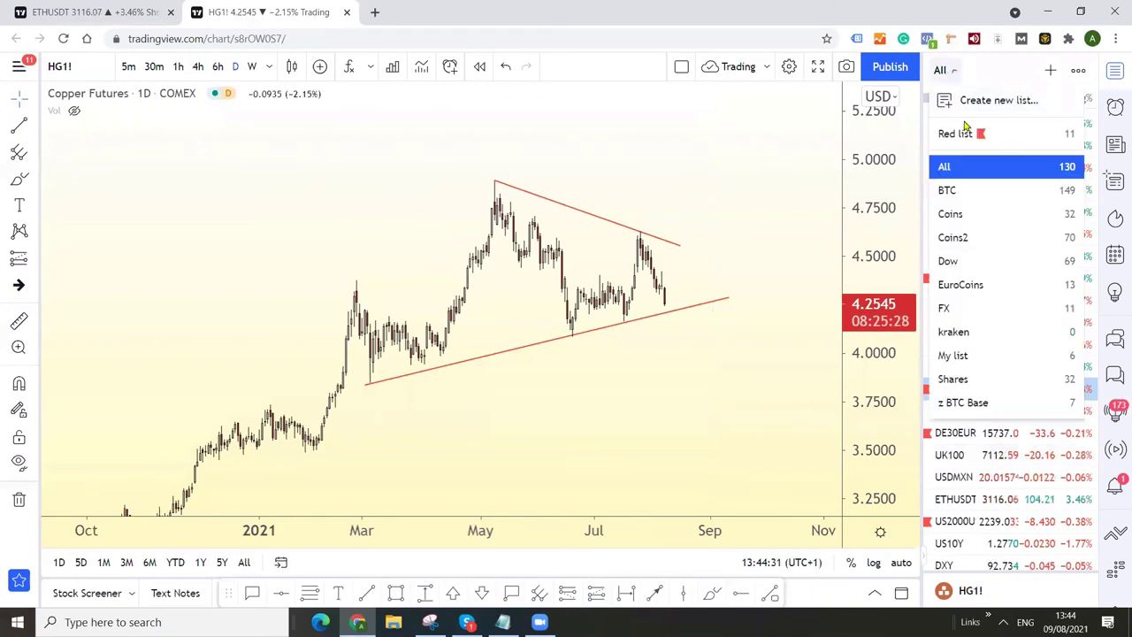
click(955, 133)
click(955, 122)
drag(681, 119, 679, 432)
scroll(790, 336, up, 5)
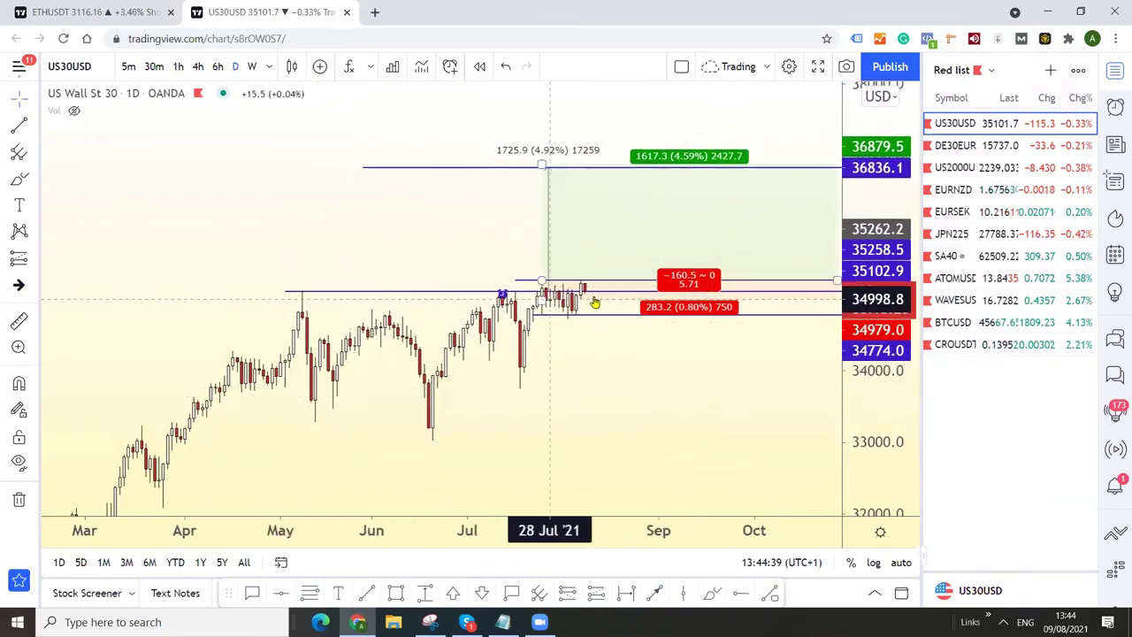
Load the Germany 30 daily chart with its drawings framed, and move SA40 up to third place in the watchlist.
click(18, 462)
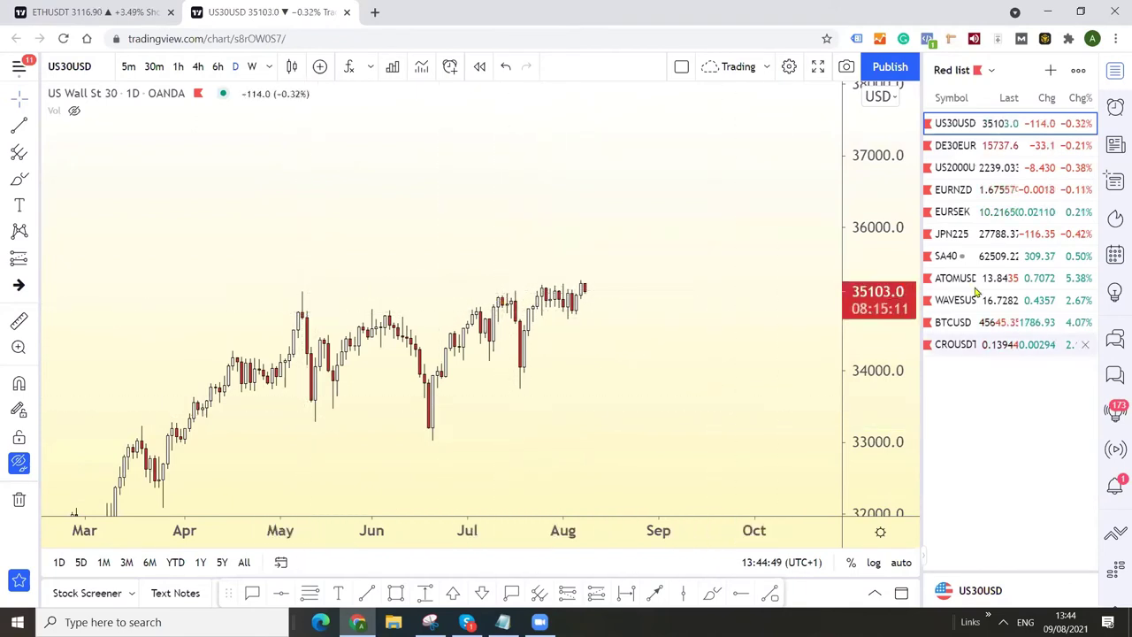
click(956, 146)
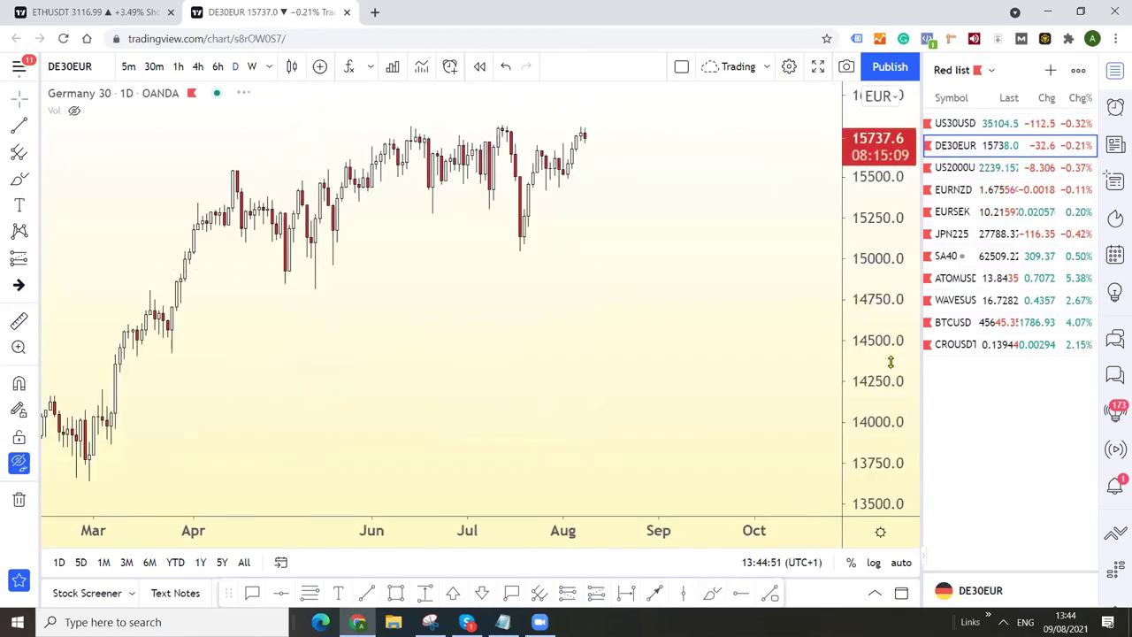
drag(868, 322, 715, 386)
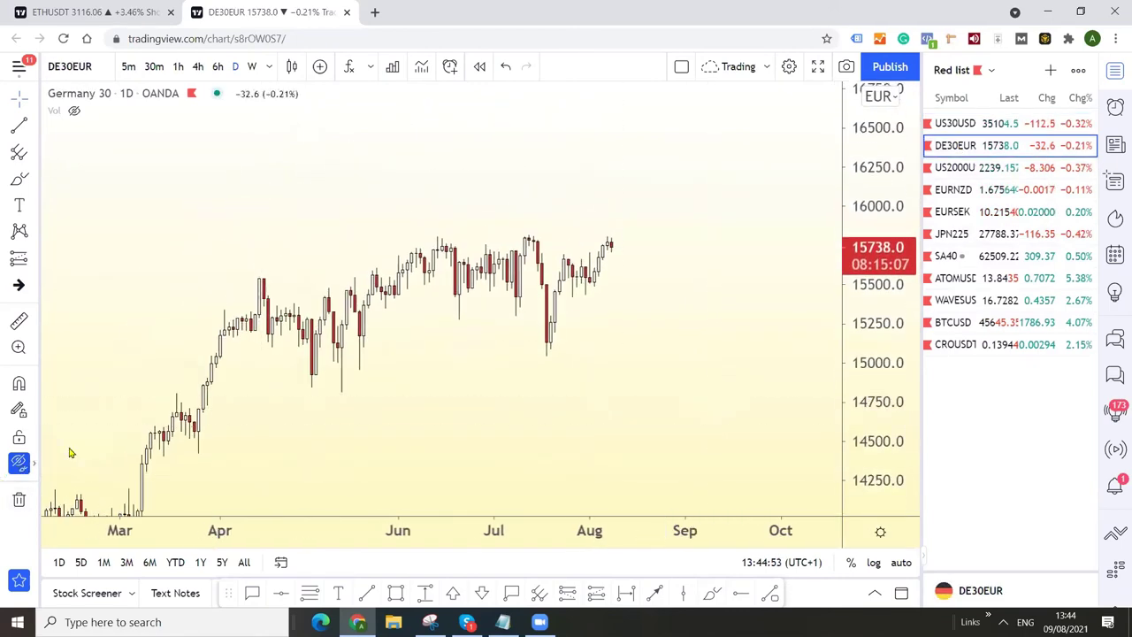
click(19, 462)
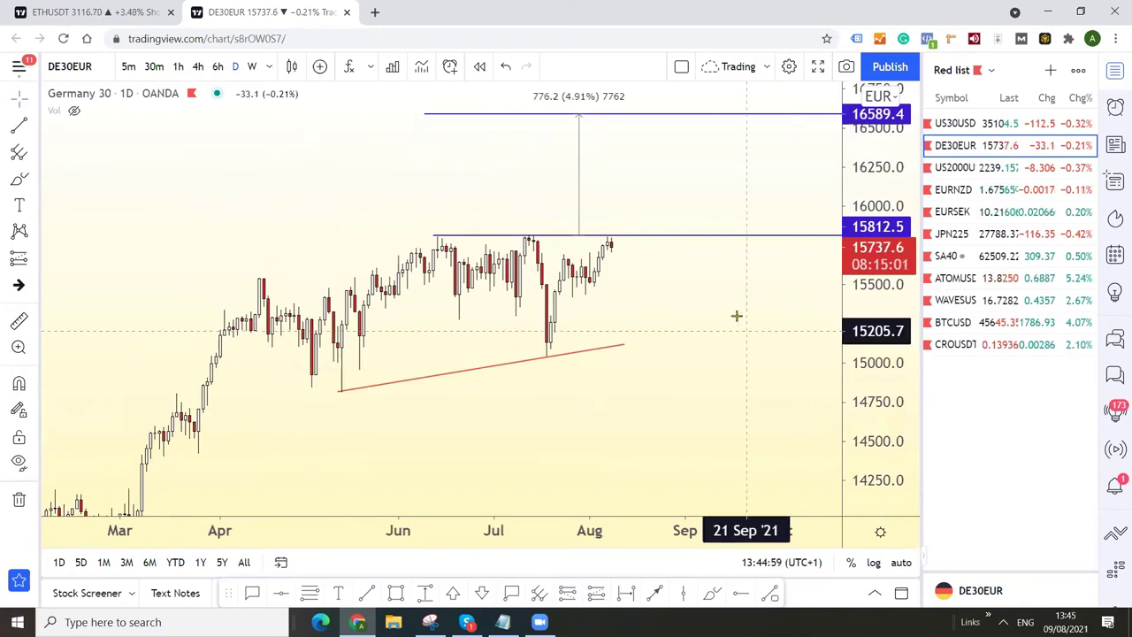
drag(440, 408, 451, 458)
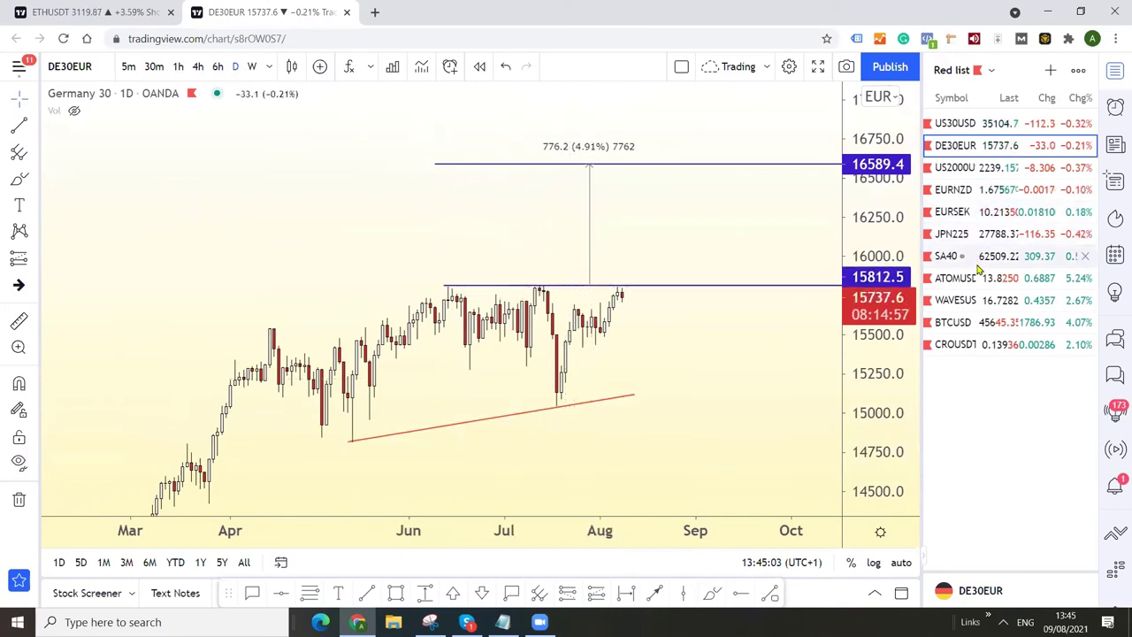
drag(955, 256, 964, 168)
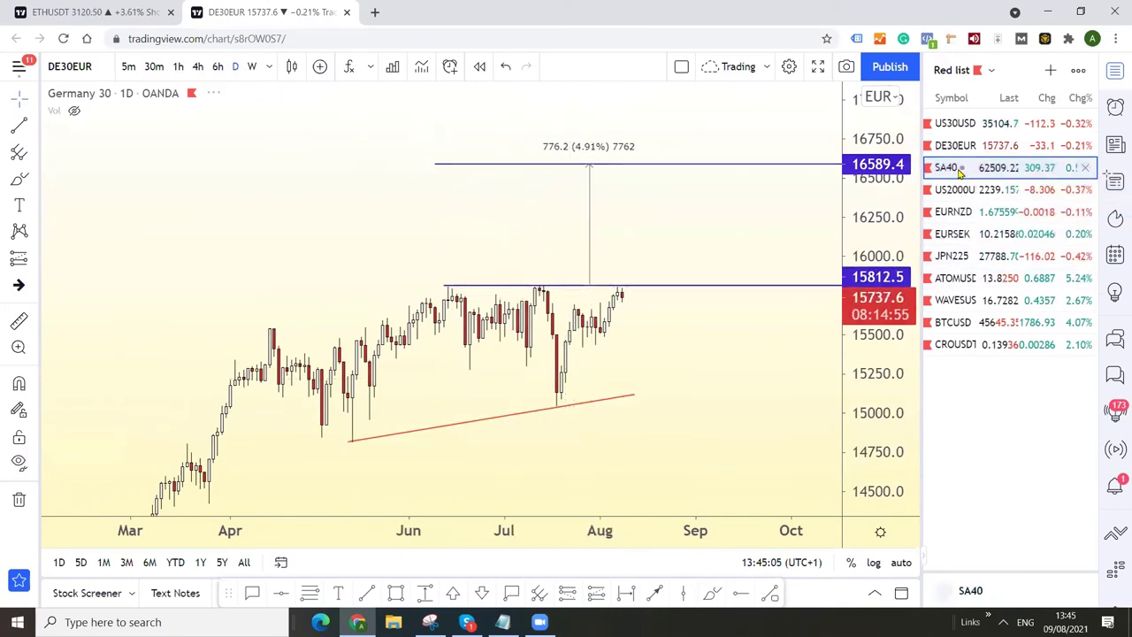
Frame the SA40 daily range between 58750.58 and 63584.69 and its 8.10% upside target.
drag(772, 441, 757, 515)
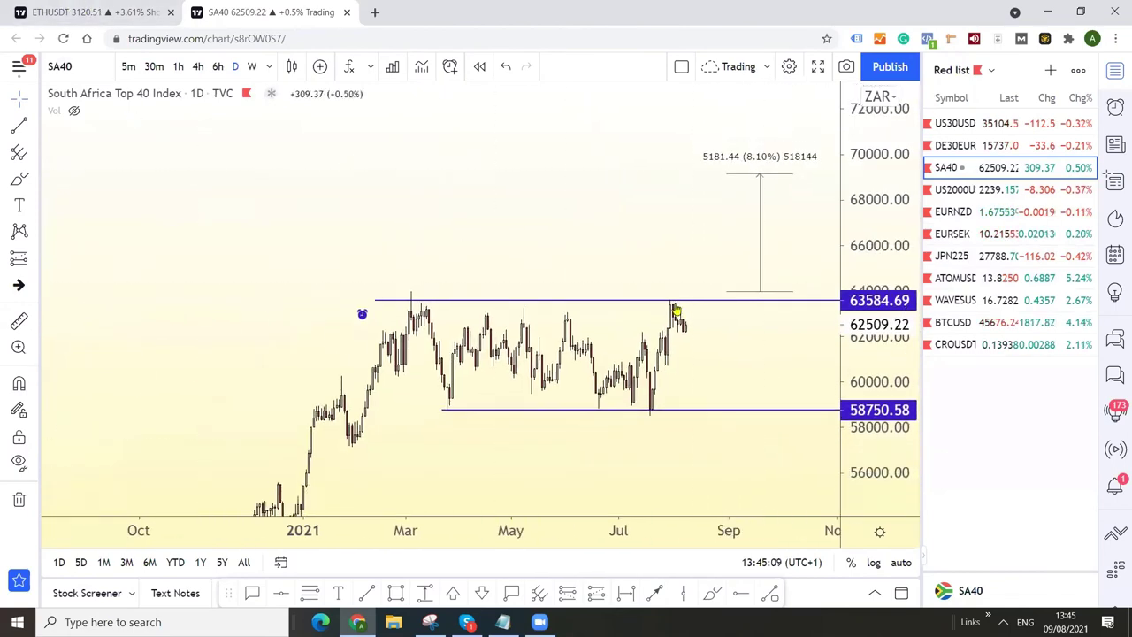
mouse_move(684, 250)
mouse_down()
mouse_move(572, 213)
mouse_move(598, 220)
mouse_up()
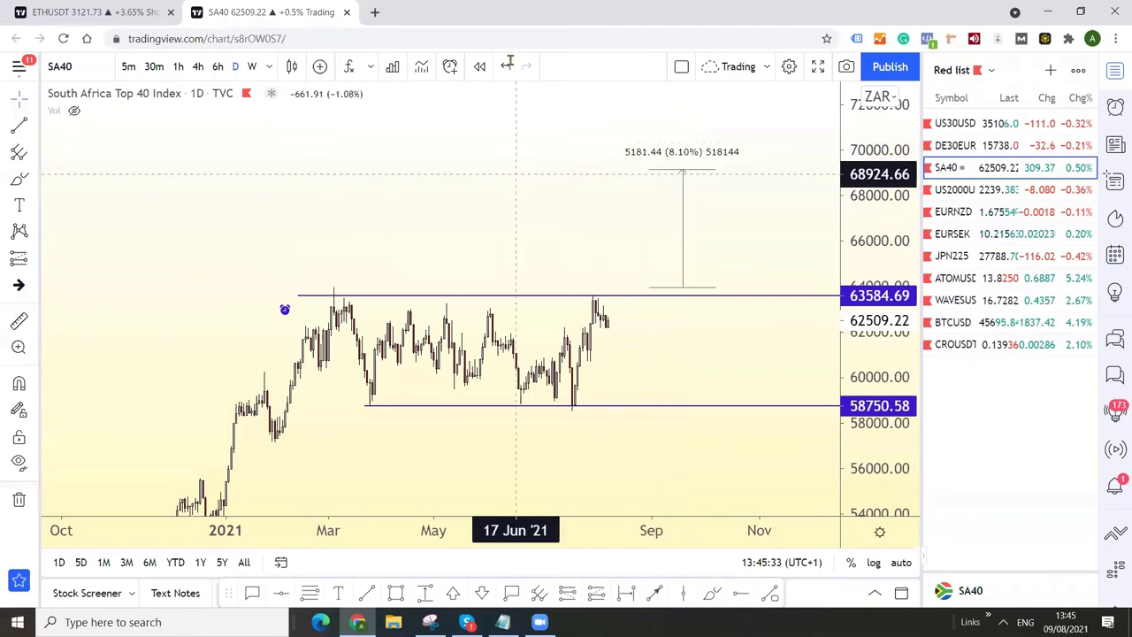
Open twitter.com in a new browser tab.
click(375, 12)
text(tw)
click(206, 71)
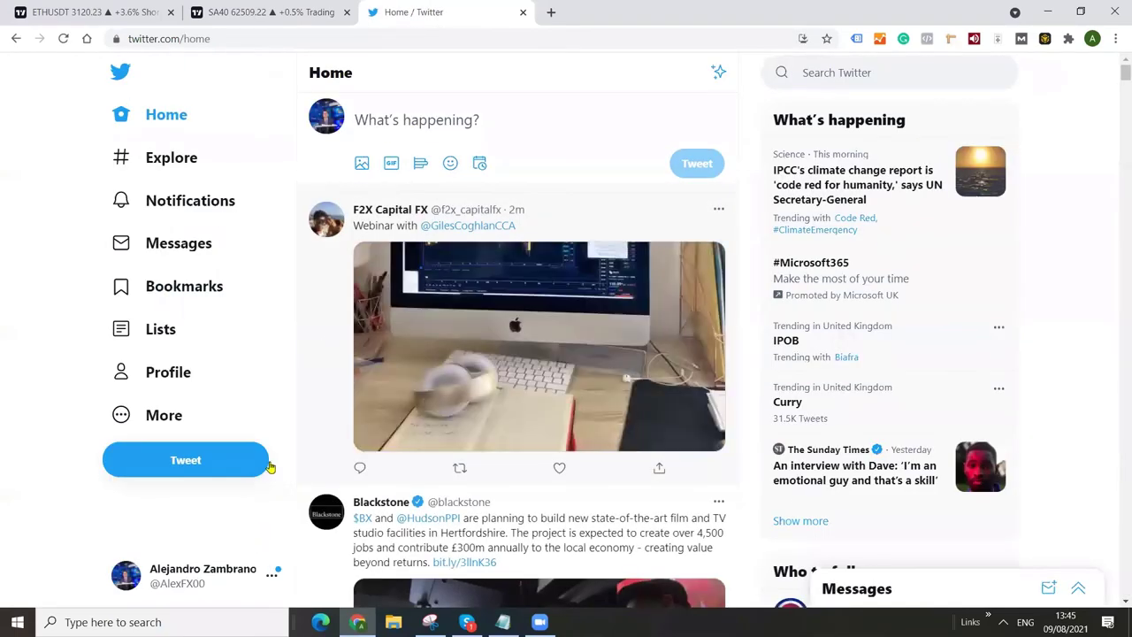
Go to the analyst's own profile and browse the Dow Jones, Bitcoin and gold chart tweets.
click(210, 572)
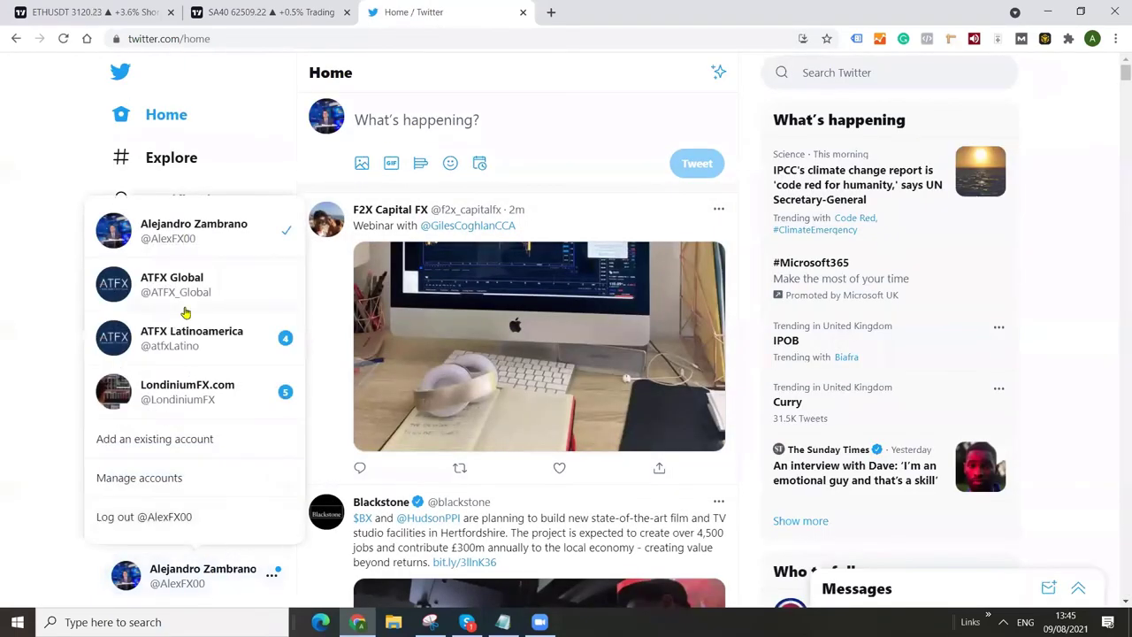
click(18, 220)
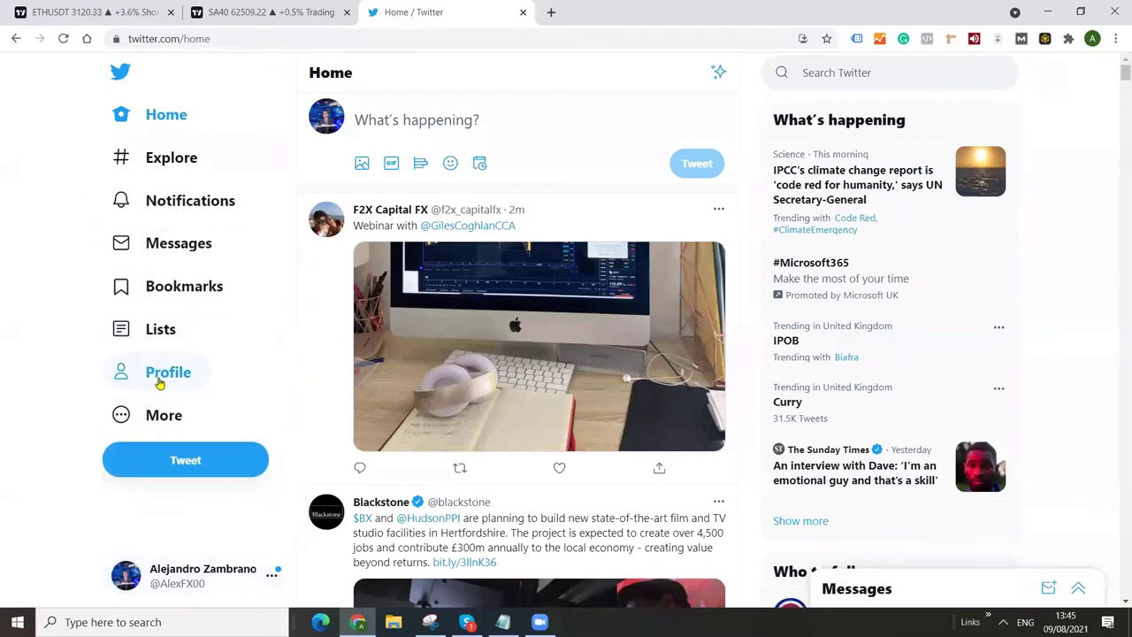
click(156, 378)
scroll(439, 362, down, 6)
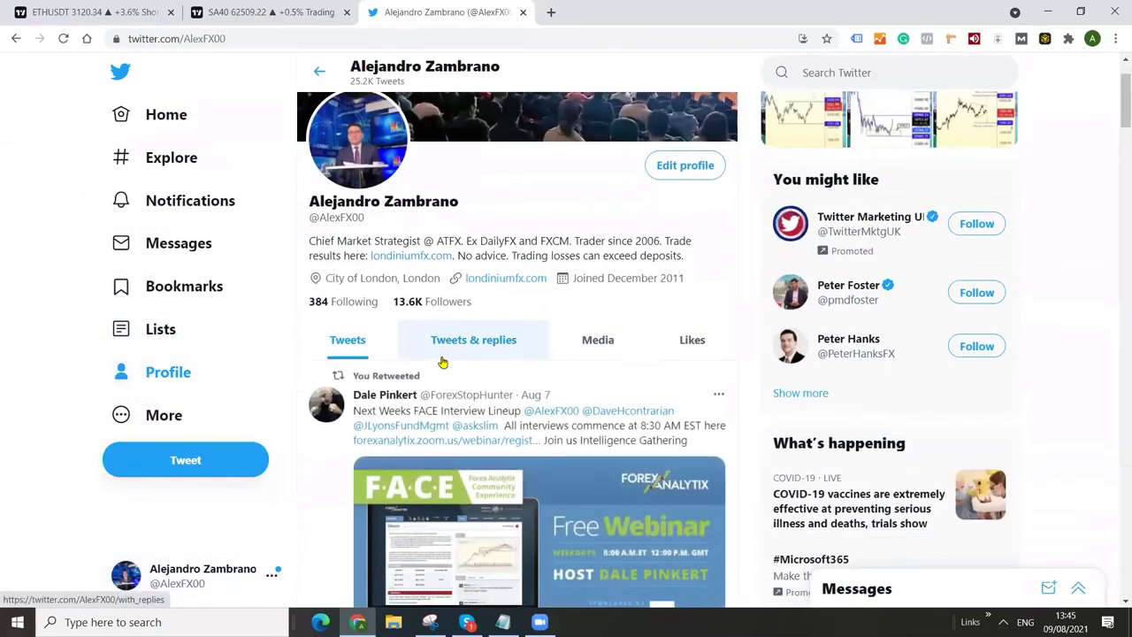
scroll(429, 349, down, 15)
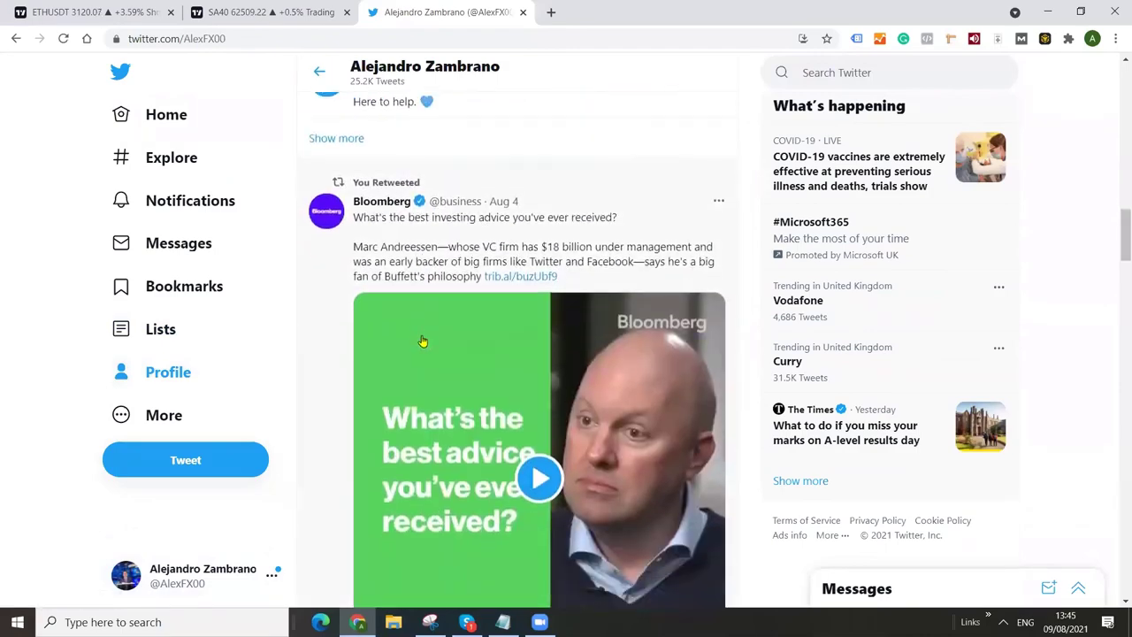
scroll(422, 337, up, 3)
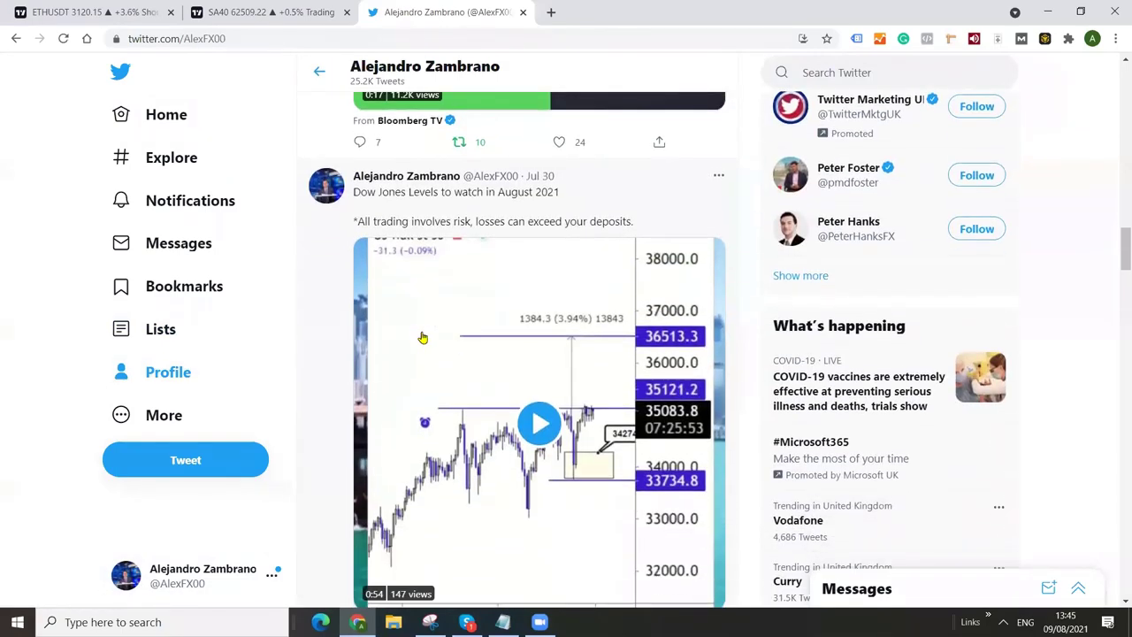
scroll(529, 311, down, 12)
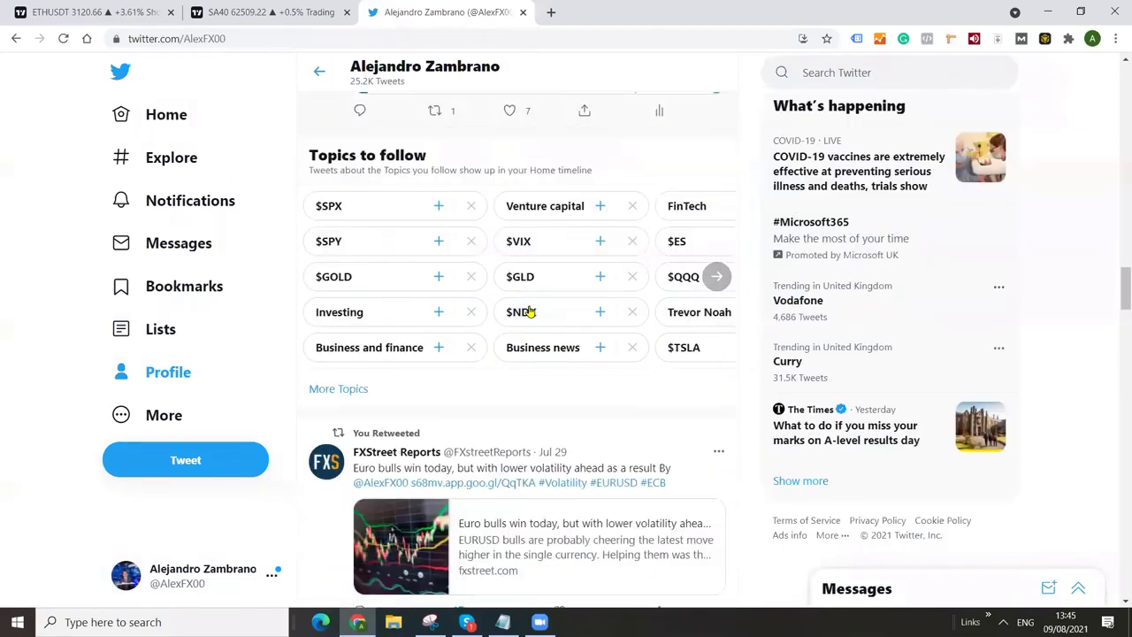
scroll(528, 310, down, 1)
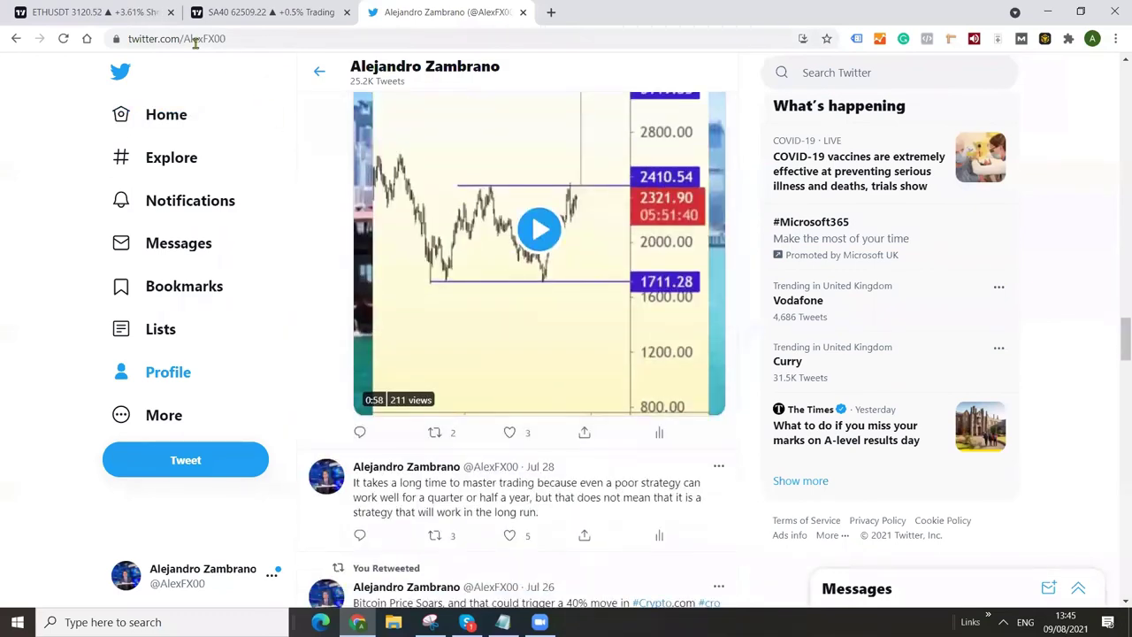
scroll(451, 261, down, 6)
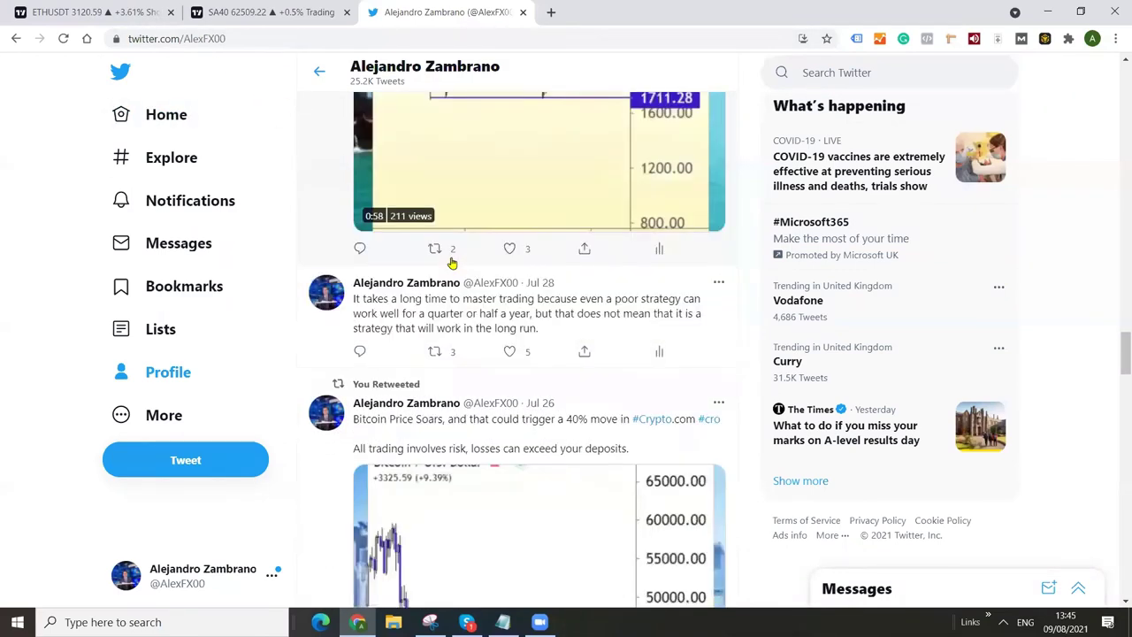
scroll(451, 262, down, 9)
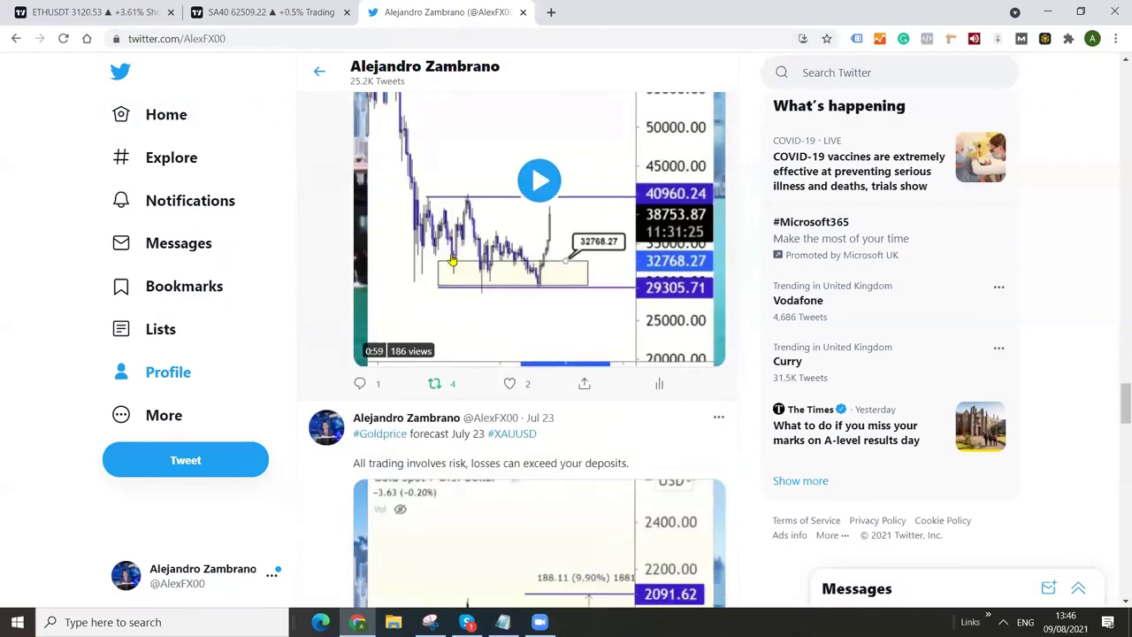
Load londiniumfx.com in another new tab.
click(550, 12)
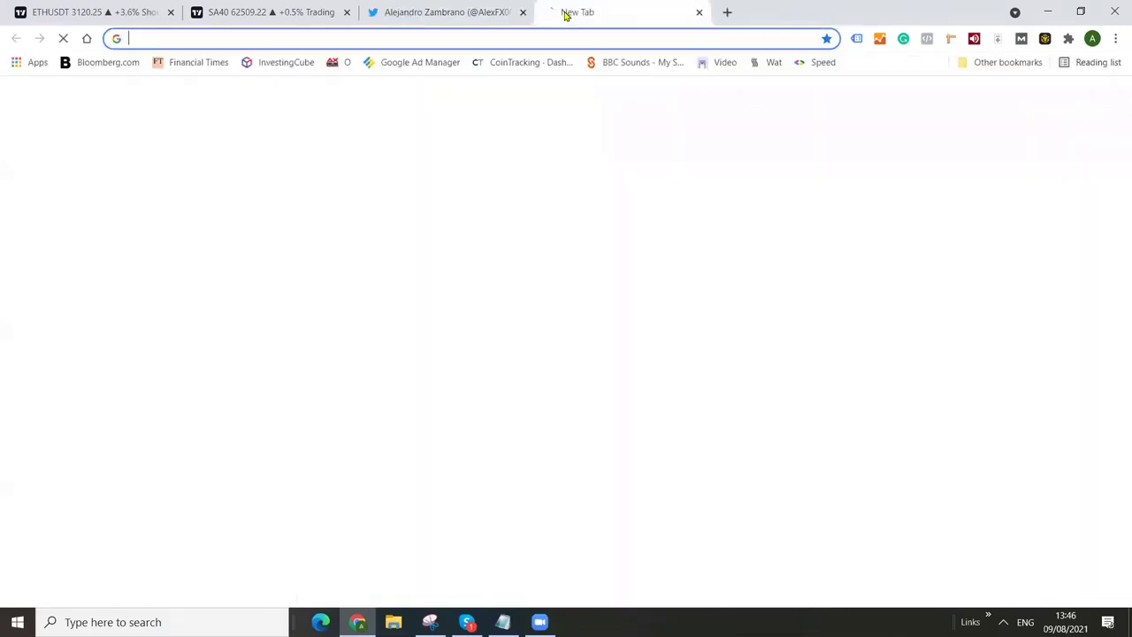
text(lon)
key(Return)
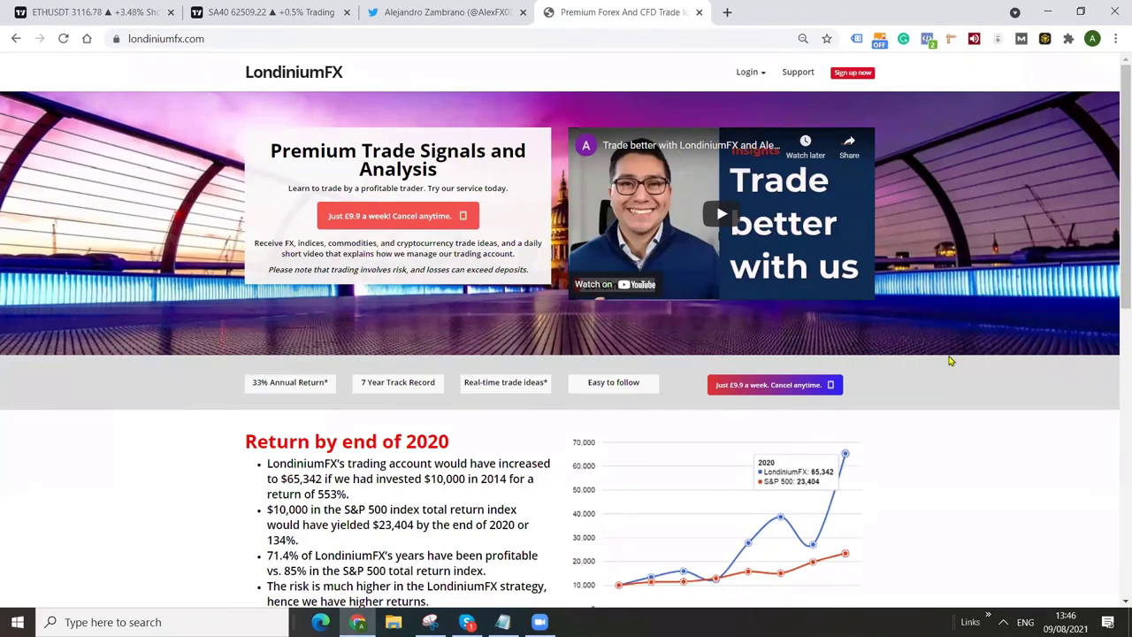
View the site's 2020 returns section, then go back to the ETHUSDT chart tab.
scroll(952, 361, down, 3)
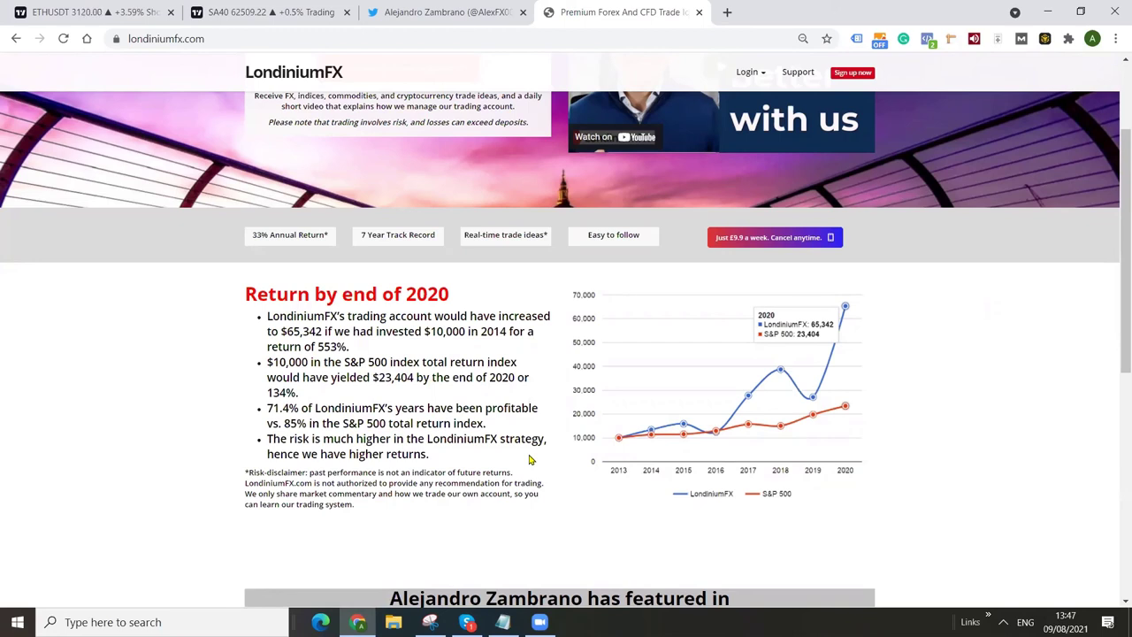
scroll(532, 422, up, 2)
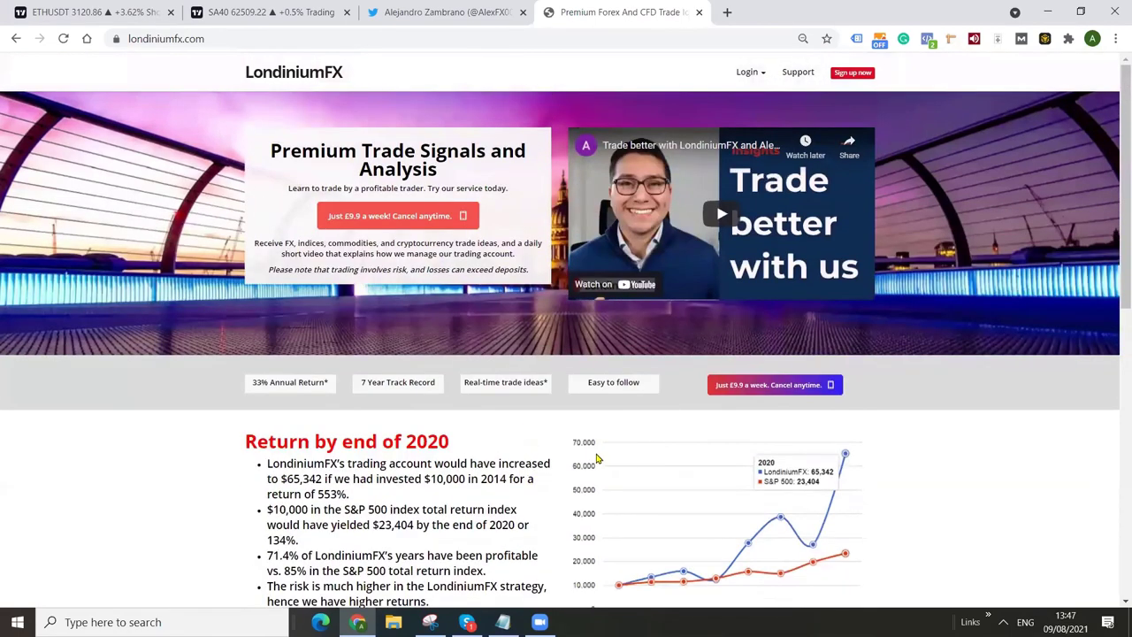
click(137, 11)
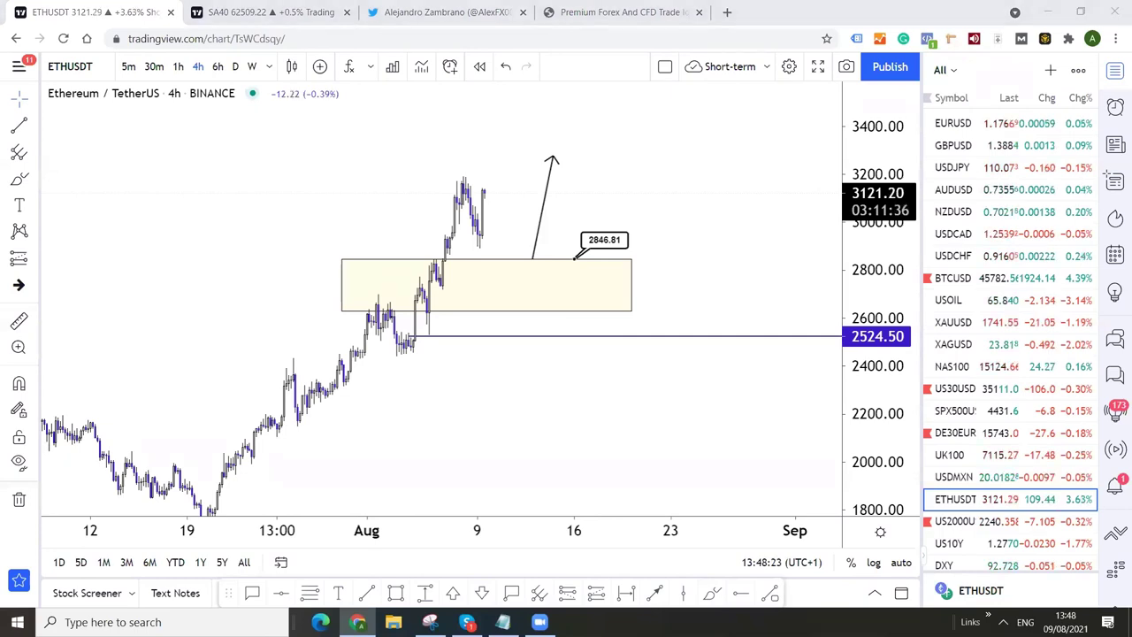
Return to the LondiniumFX Premium Forex and CFD Trade Ideas tab and select its URL.
click(618, 12)
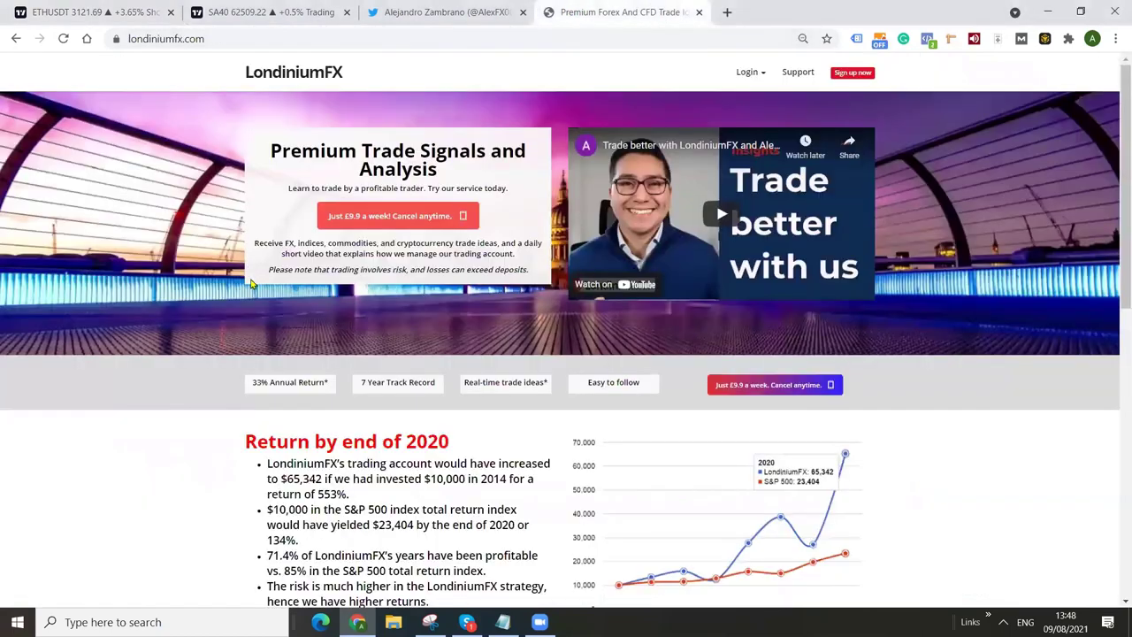
click(185, 38)
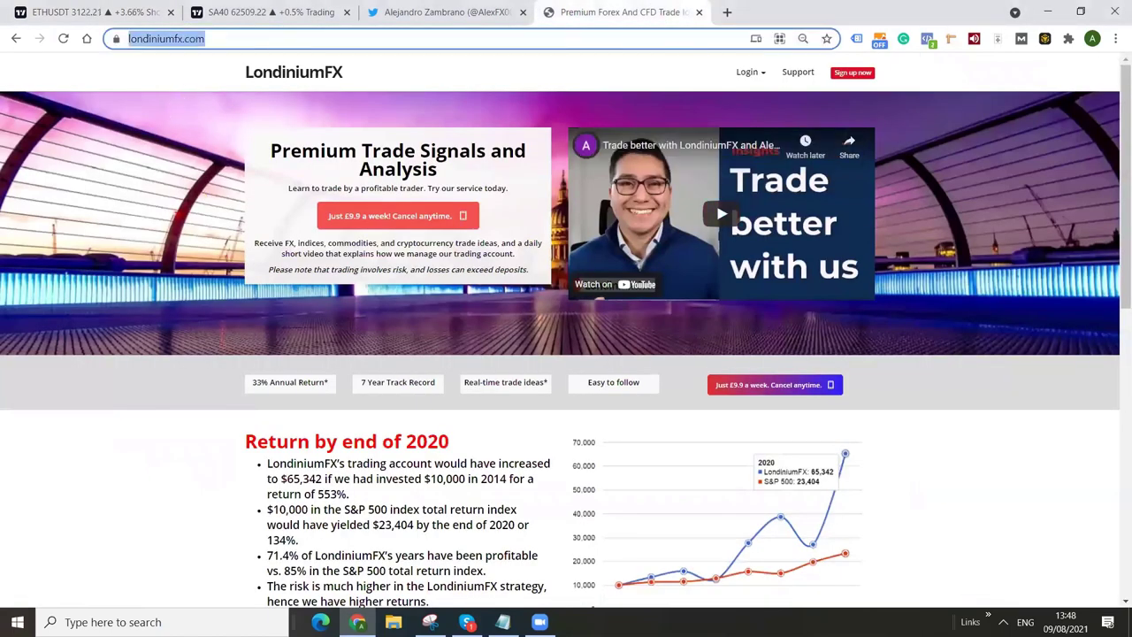